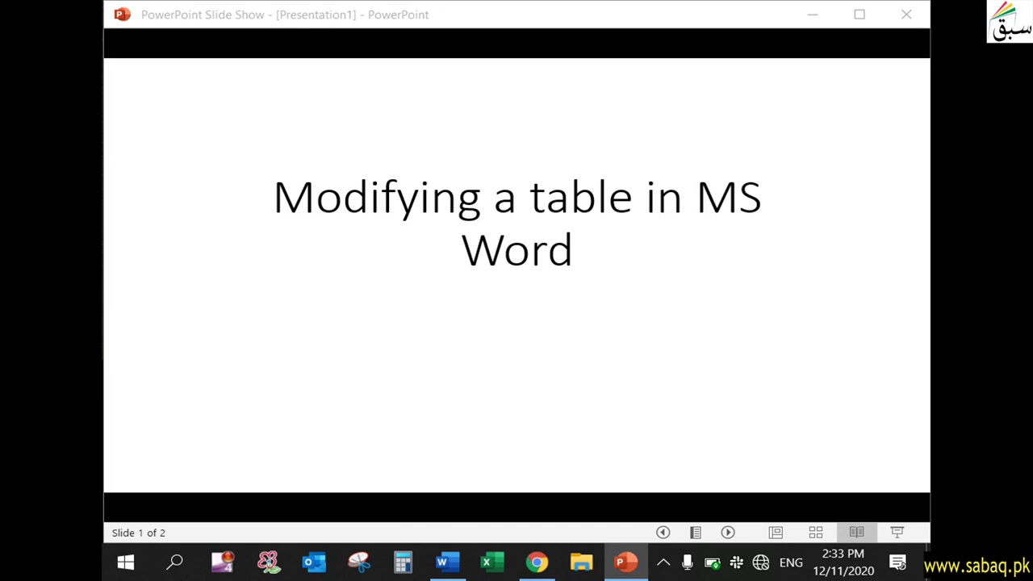
Step: Advance to the agenda slide and reveal all seven bullets, from Table Styles through Merge cells in table
{"action": "left_click", "coordinate": [684, 297]}
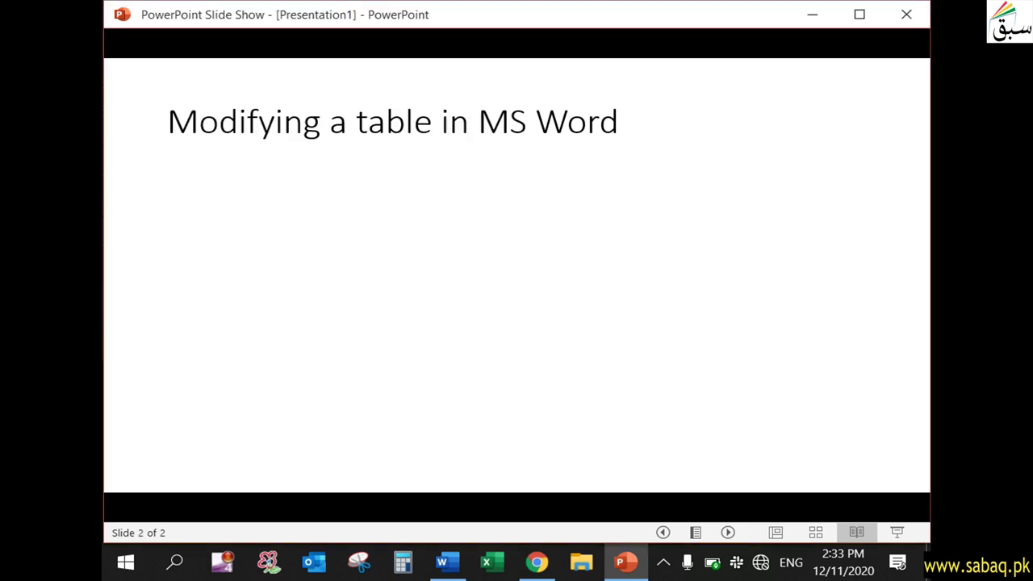
{"action": "key", "text": "Right"}
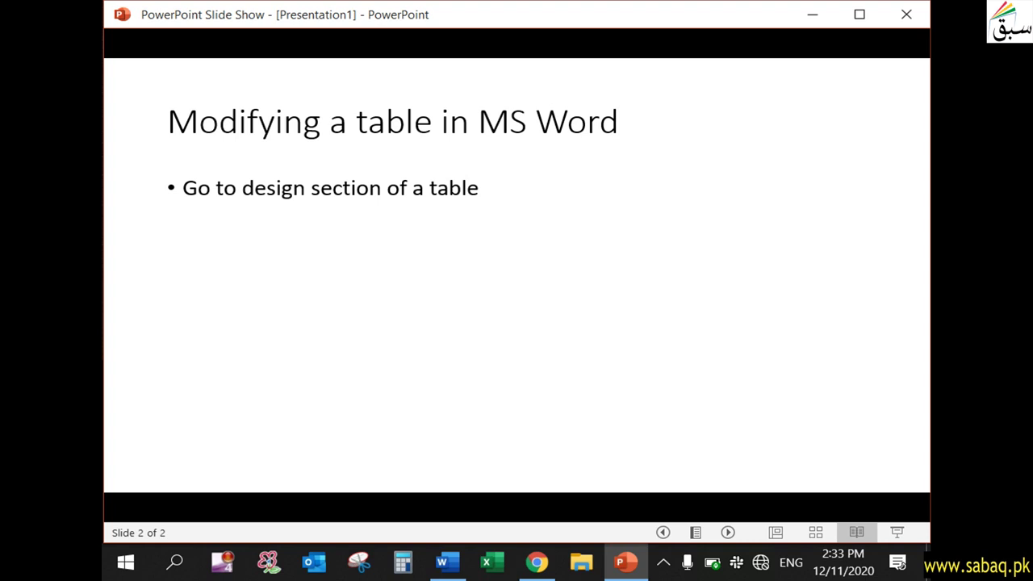
{"action": "key", "text": "Right"}
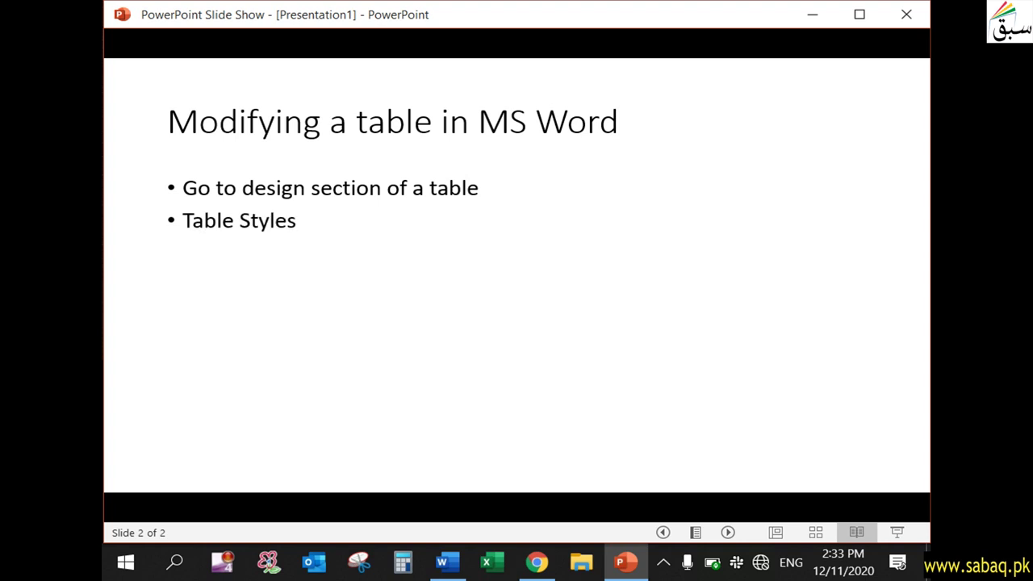
{"action": "key", "text": "Right"}
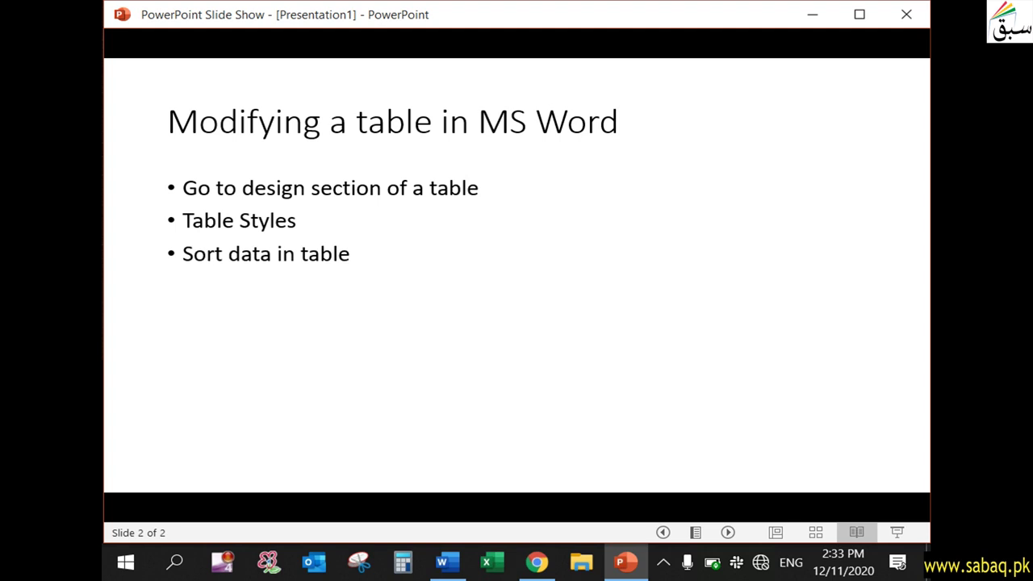
{"action": "key", "text": "Right"}
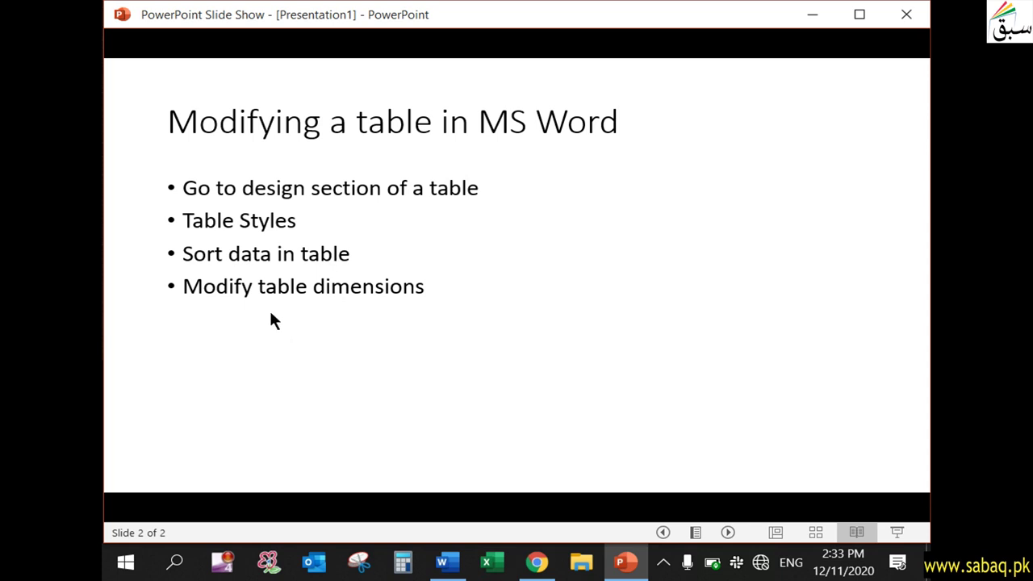
{"action": "key", "text": "Right"}
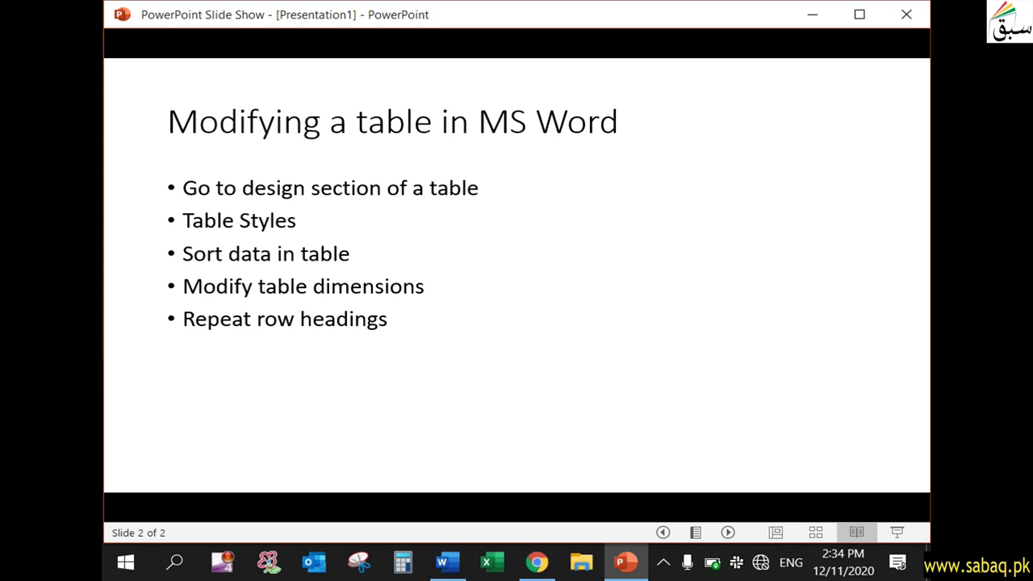
{"action": "key", "text": "Right"}
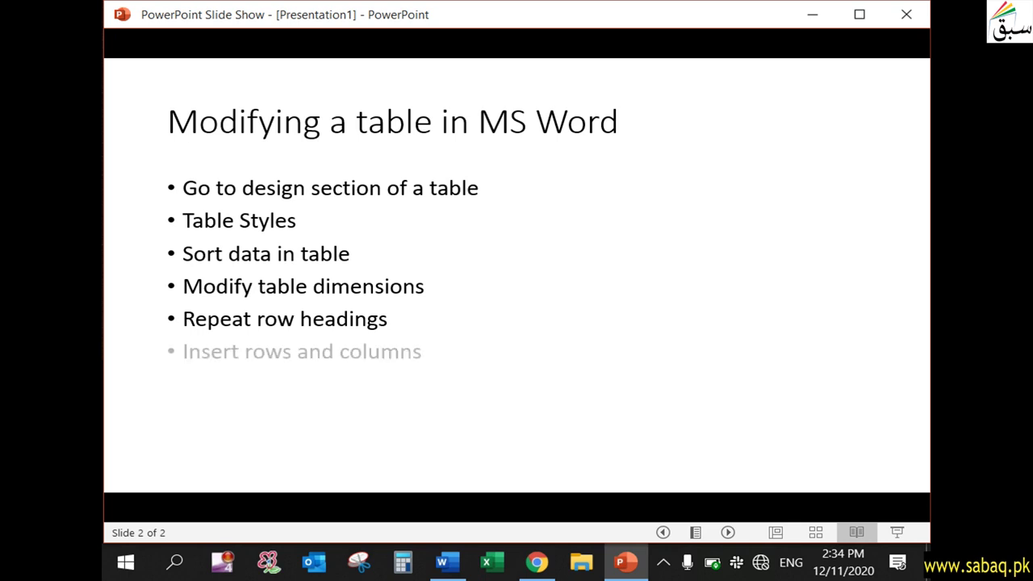
{"action": "key", "text": "Right"}
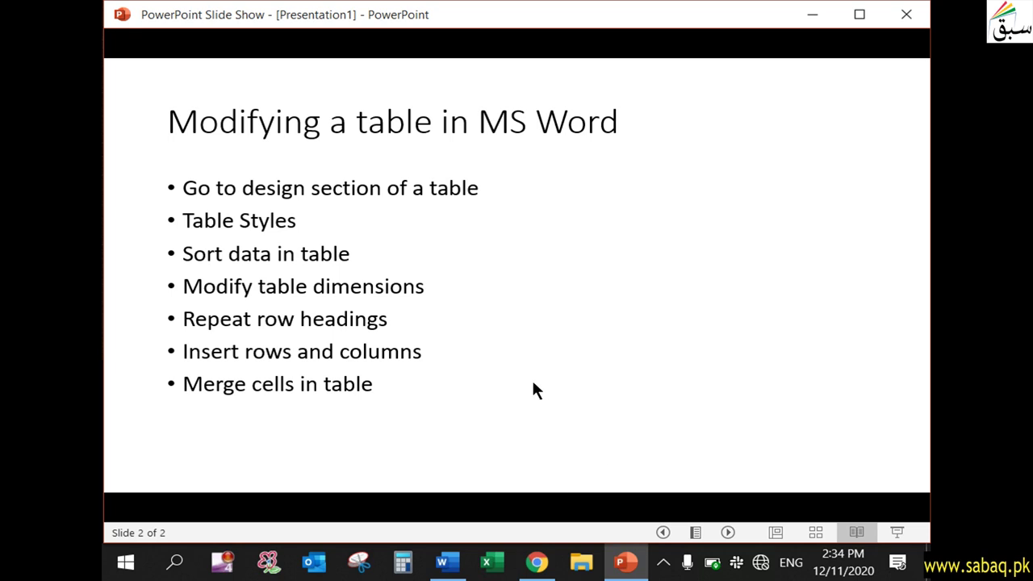
Step: Switch to 04_02 Modify Table.docx and zoom out until the whole reservations table fits
{"action": "left_click", "coordinate": [464, 573]}
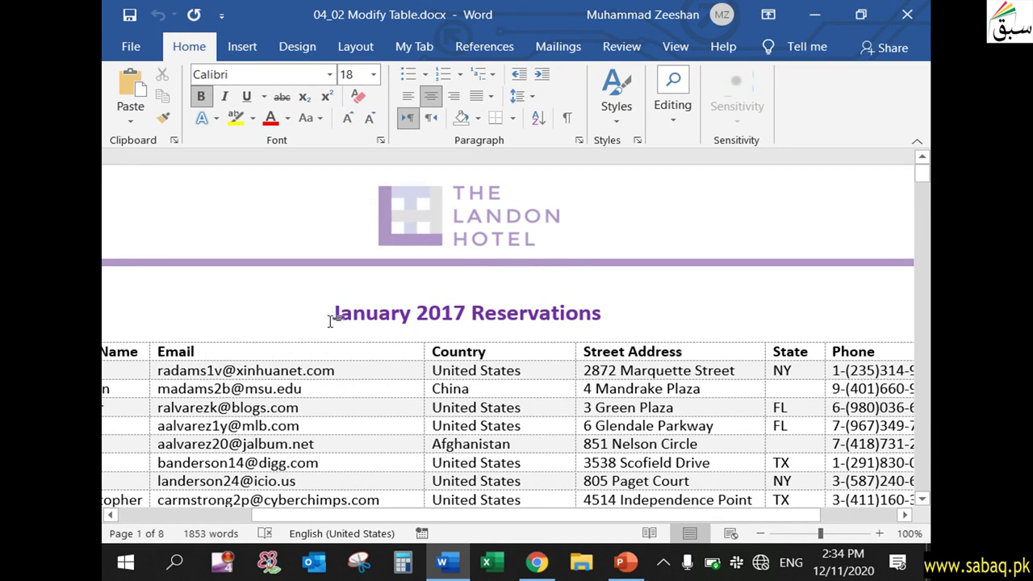
{"action": "left_click_drag", "start_coordinate": [332, 313], "coordinate": [613, 317]}
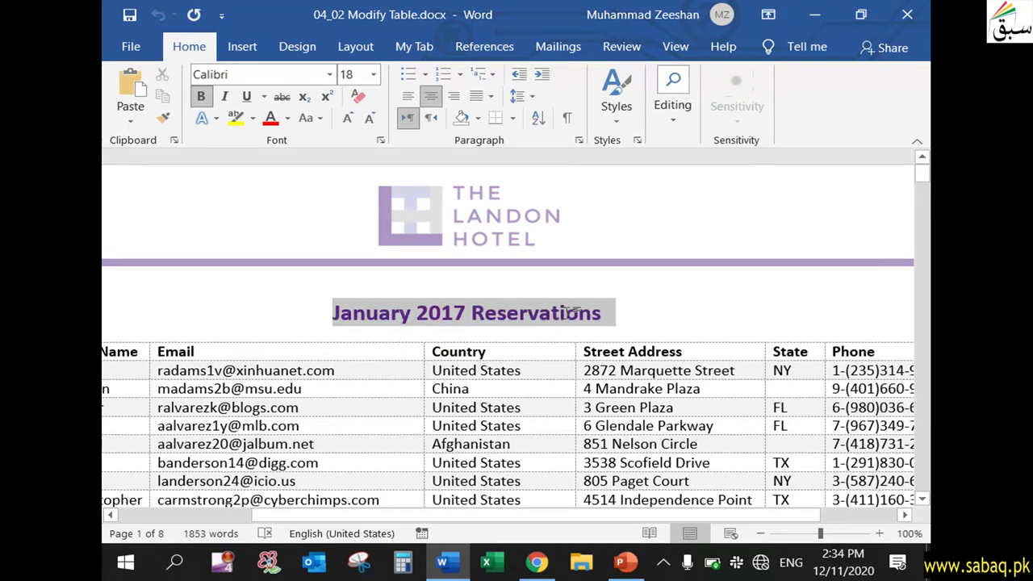
{"action": "left_click", "coordinate": [320, 315]}
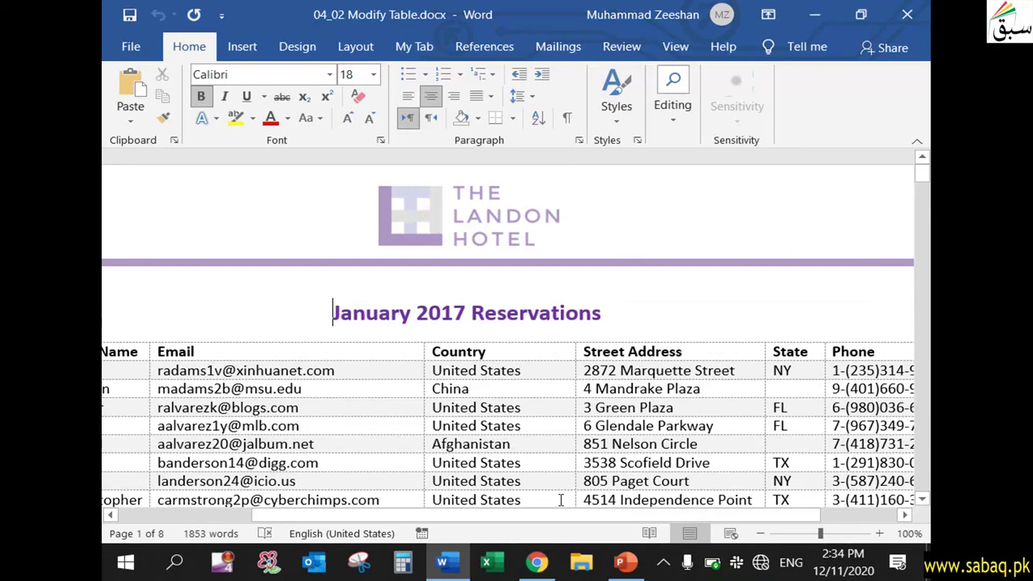
{"action": "mouse_move", "coordinate": [514, 513]}
{"action": "left_mouse_down"}
{"action": "mouse_move", "coordinate": [380, 515]}
{"action": "mouse_move", "coordinate": [722, 515]}
{"action": "mouse_move", "coordinate": [309, 514]}
{"action": "mouse_move", "coordinate": [473, 514]}
{"action": "left_mouse_up"}
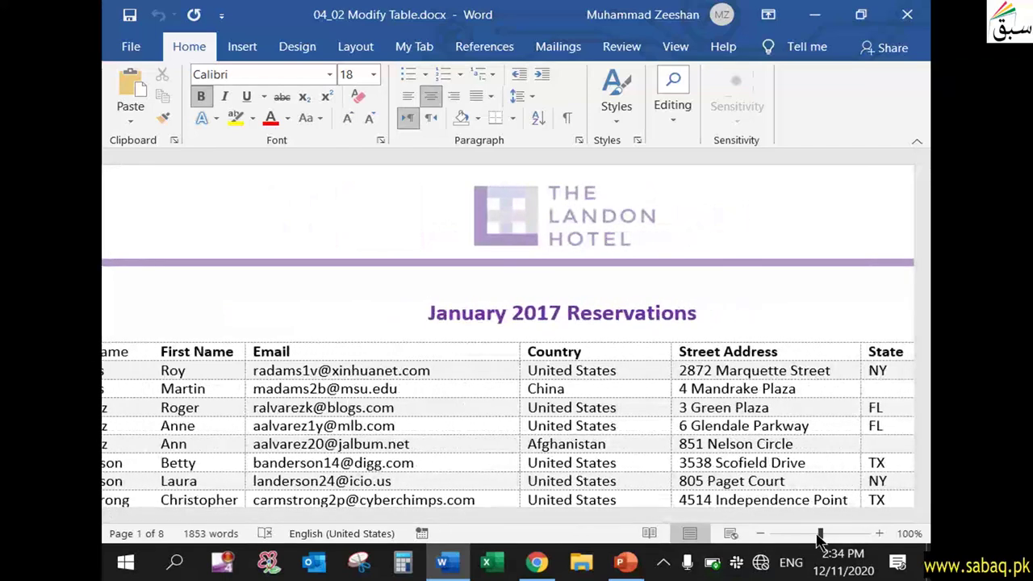
{"action": "left_click_drag", "start_coordinate": [820, 535], "coordinate": [807, 535]}
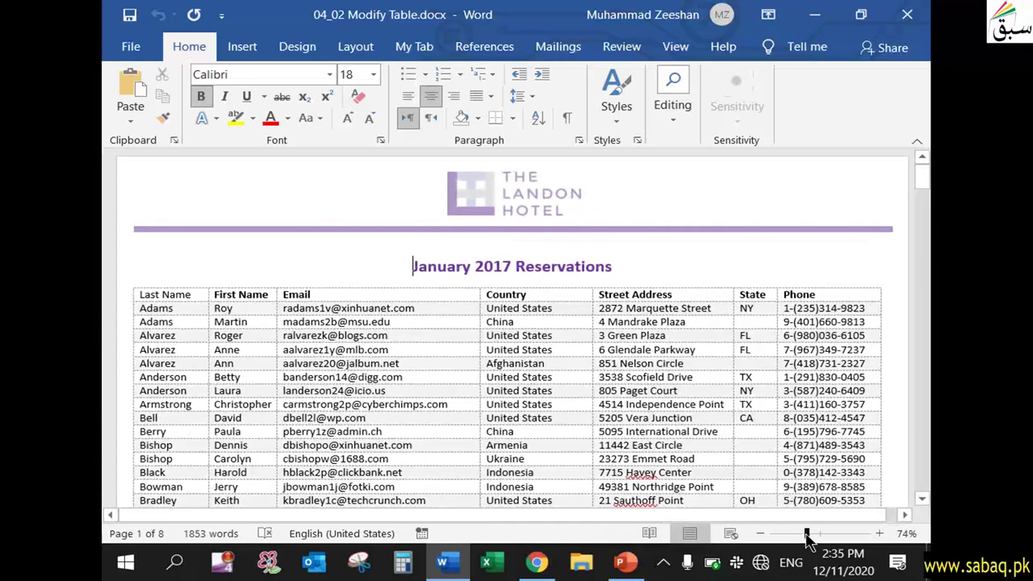
{"action": "left_click", "coordinate": [170, 268]}
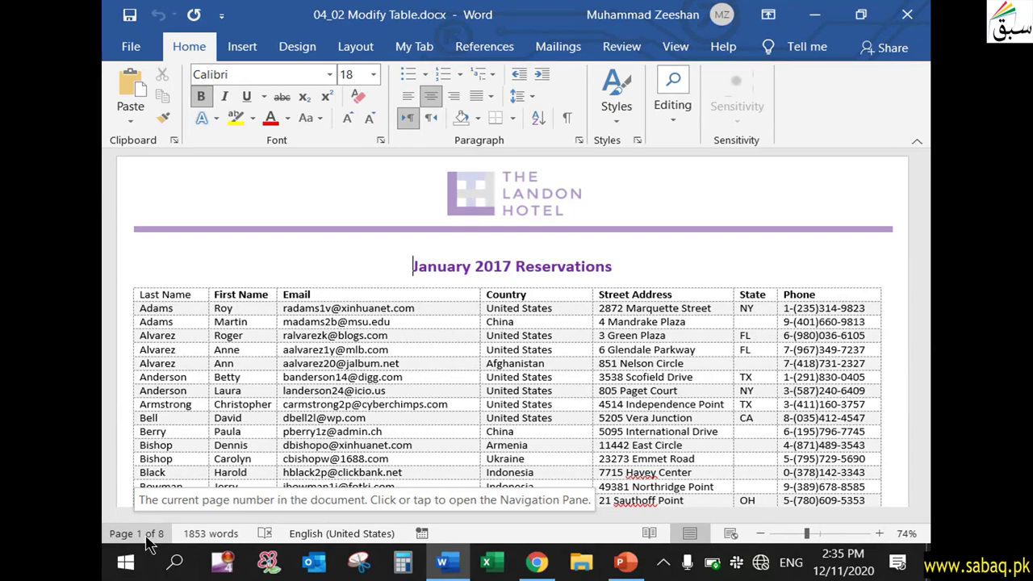
{"action": "left_click_drag", "start_coordinate": [922, 177], "coordinate": [923, 220]}
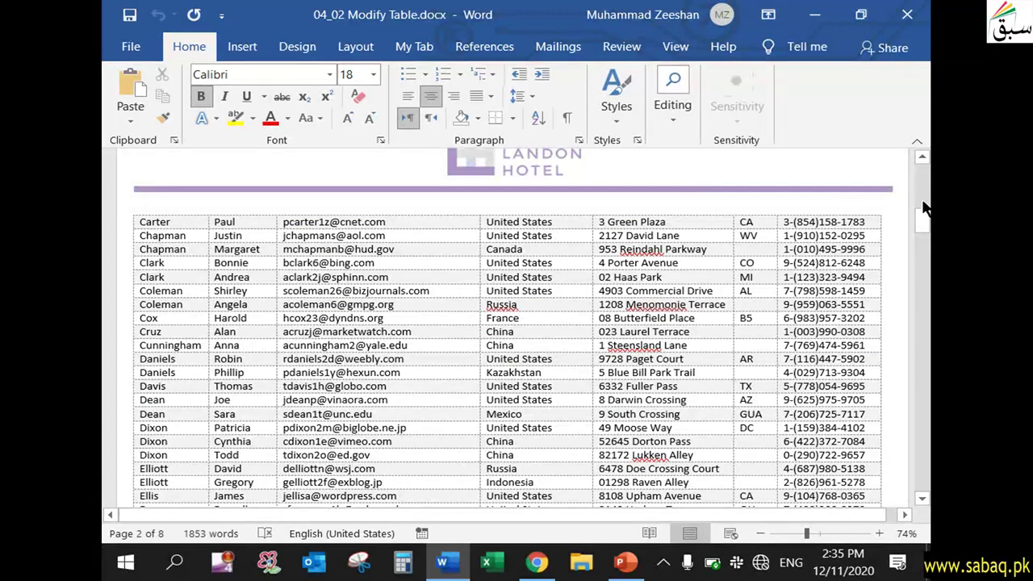
{"action": "left_click", "coordinate": [763, 222]}
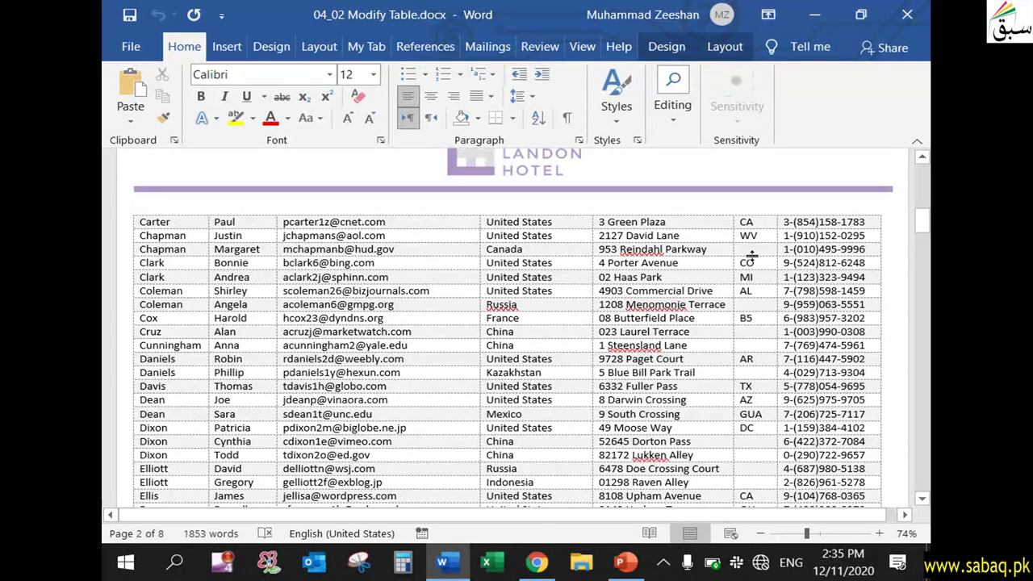
{"action": "left_click", "coordinate": [242, 220]}
{"action": "left_click_drag", "start_coordinate": [919, 213], "coordinate": [925, 265]}
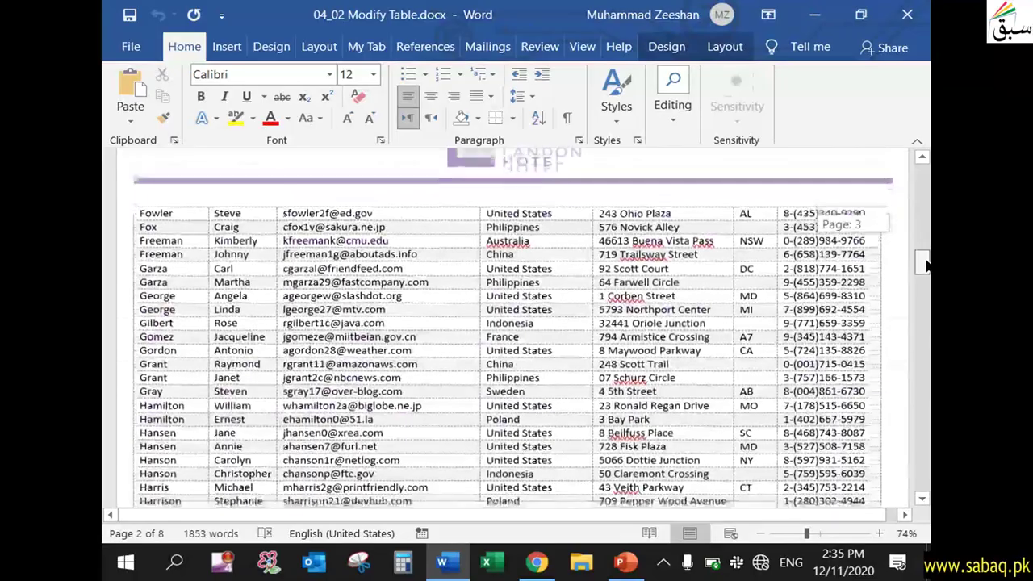
{"action": "mouse_move", "coordinate": [926, 264]}
{"action": "left_mouse_down"}
{"action": "mouse_move", "coordinate": [925, 456]}
{"action": "mouse_move", "coordinate": [924, 173]}
{"action": "left_mouse_up"}
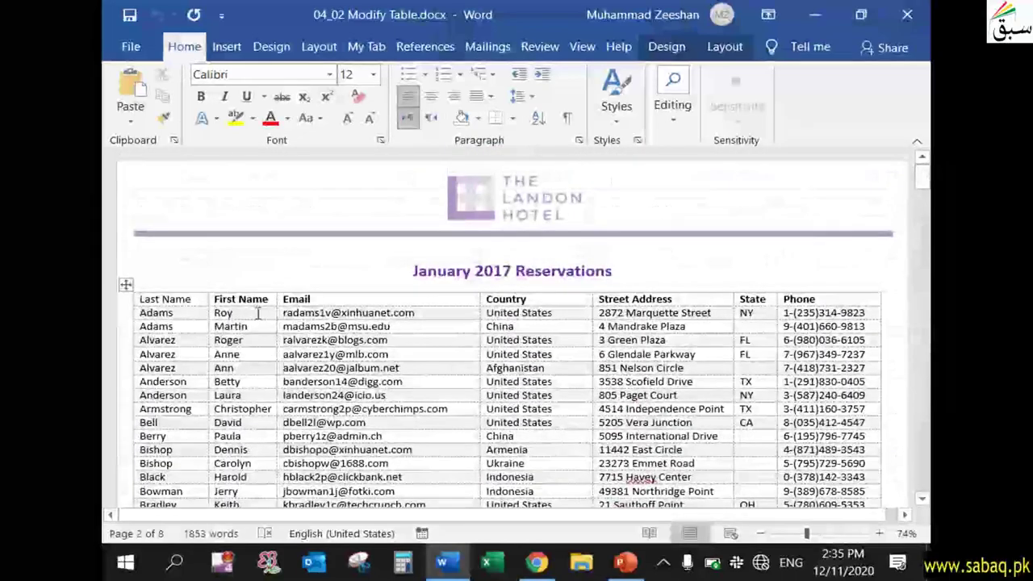
Step: Select the Last Name–Phone header row and show the table Layout tools
{"action": "left_click", "coordinate": [142, 298]}
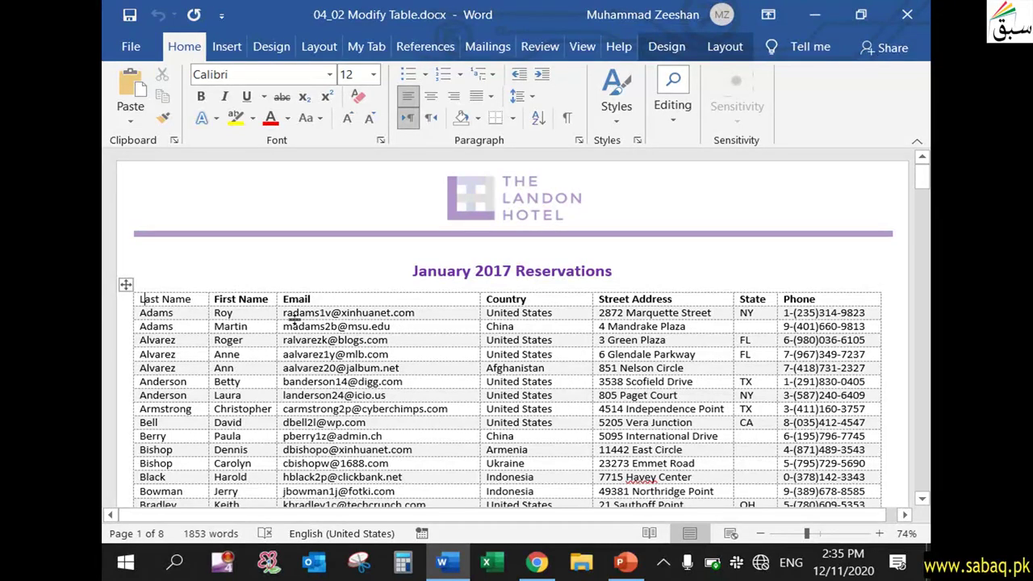
{"action": "left_click", "coordinate": [666, 47]}
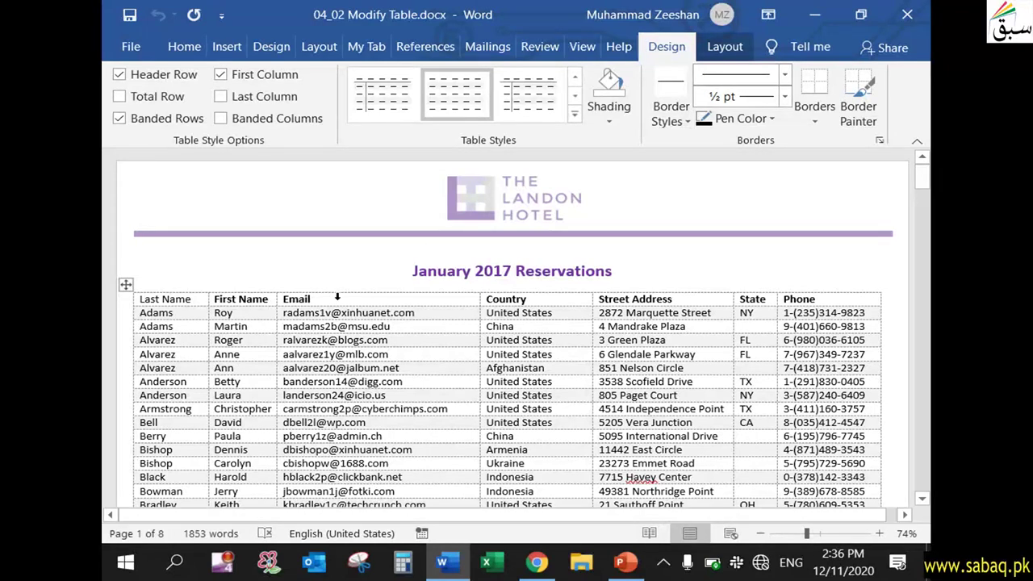
{"action": "left_click", "coordinate": [134, 299]}
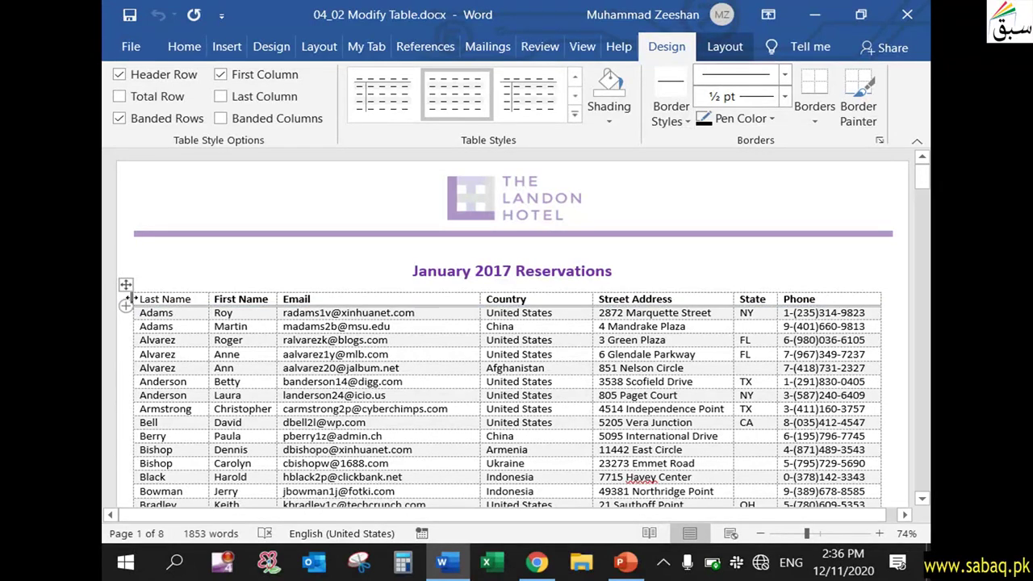
{"action": "left_click", "coordinate": [146, 299]}
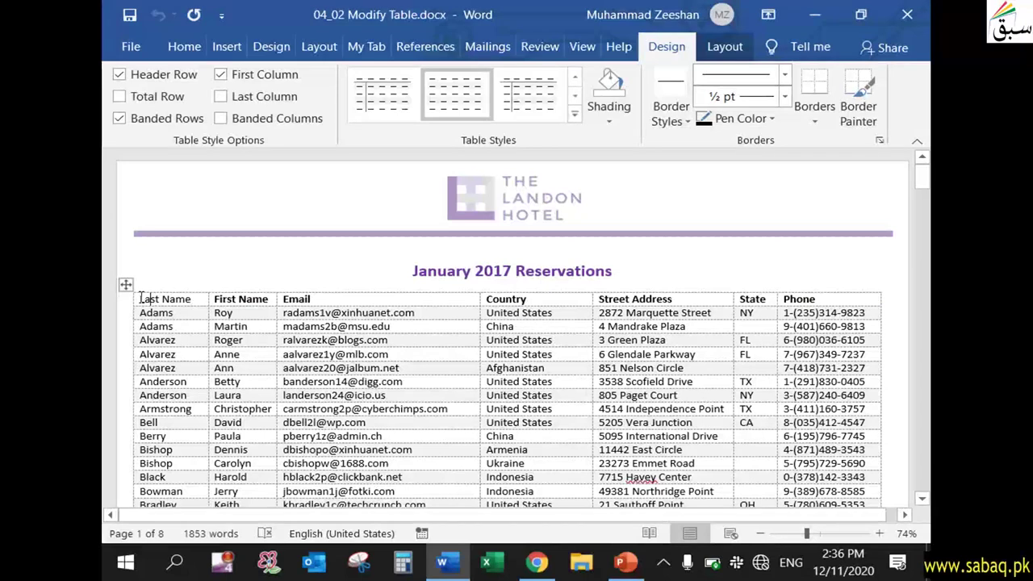
{"action": "left_click", "coordinate": [116, 303]}
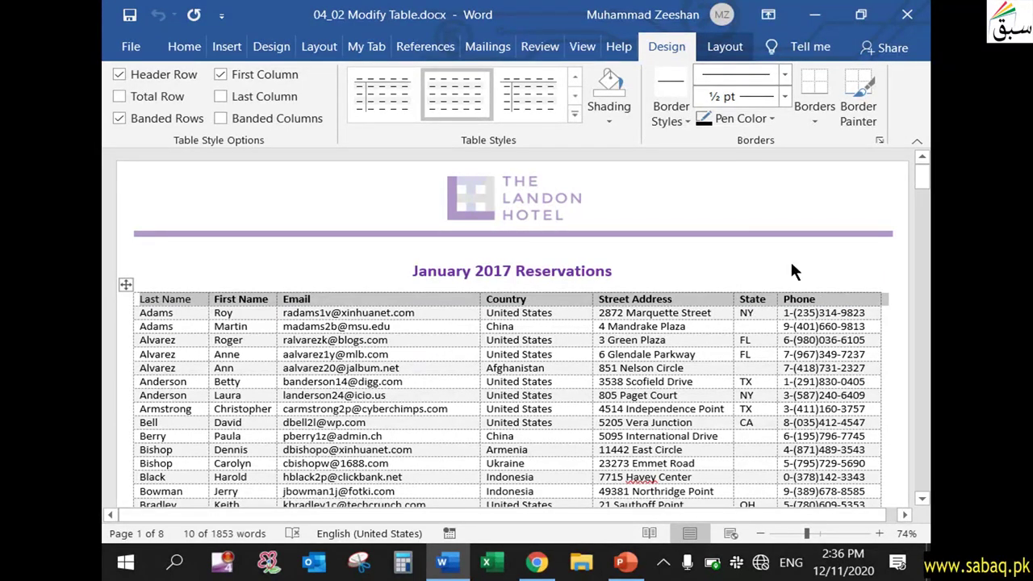
{"action": "left_click", "coordinate": [743, 46]}
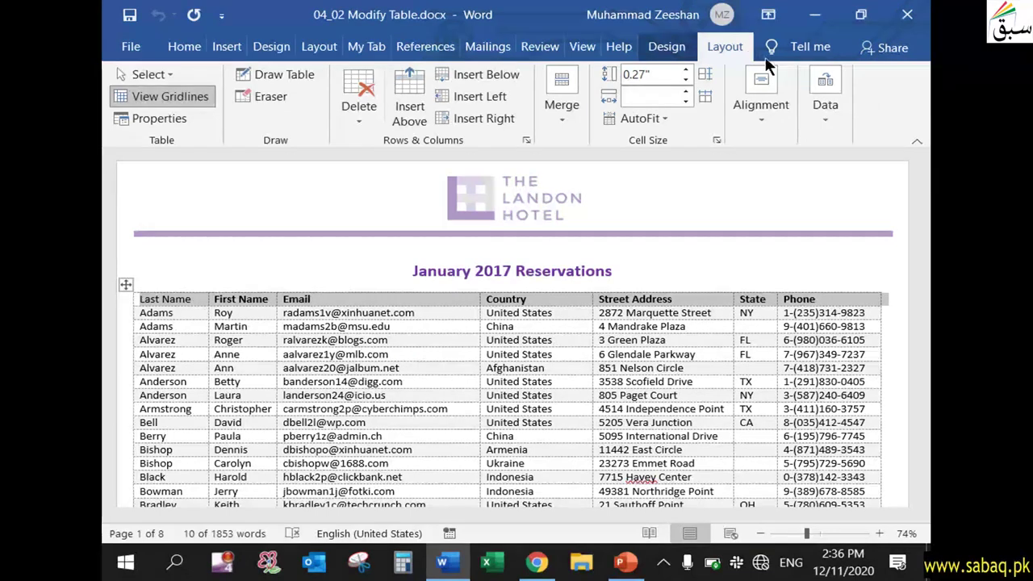
Step: Turn on Repeat Header Rows so the Last Name–Phone header reappears at the top of page 2
{"action": "left_click", "coordinate": [839, 122]}
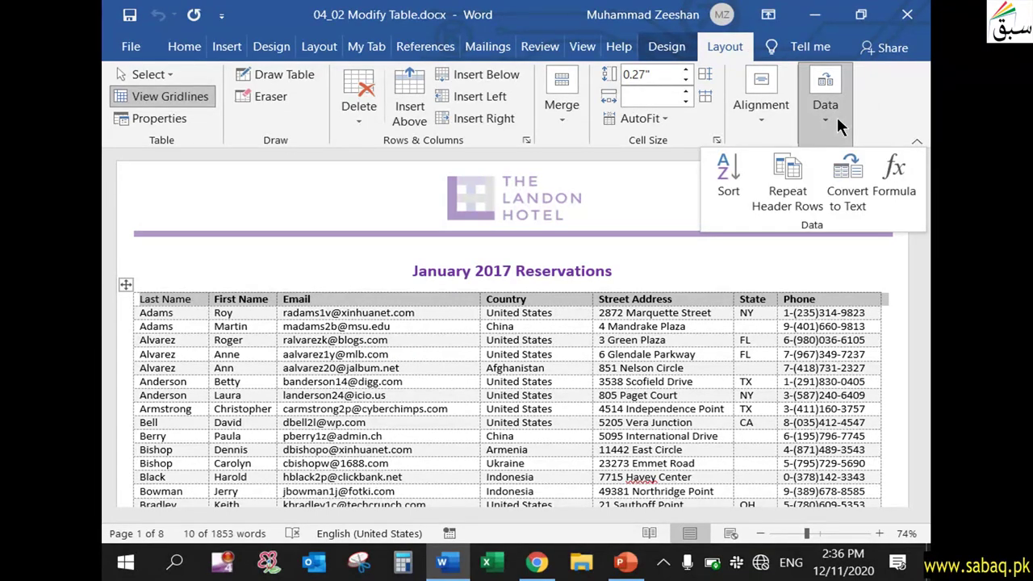
{"action": "left_click", "coordinate": [804, 185]}
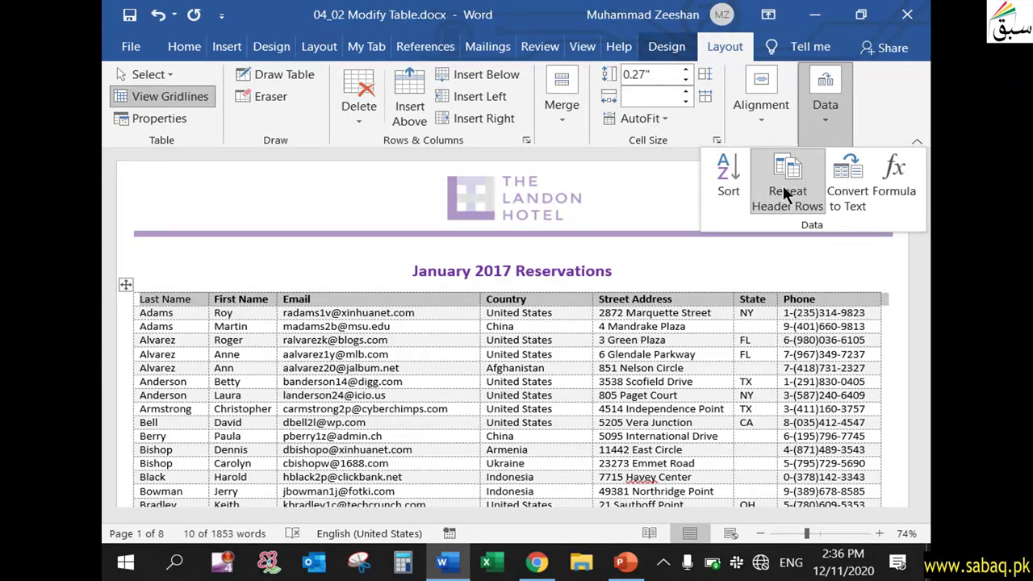
{"action": "mouse_move", "coordinate": [922, 169]}
{"action": "left_mouse_down"}
{"action": "mouse_move", "coordinate": [927, 212]}
{"action": "mouse_move", "coordinate": [923, 161]}
{"action": "left_mouse_up"}
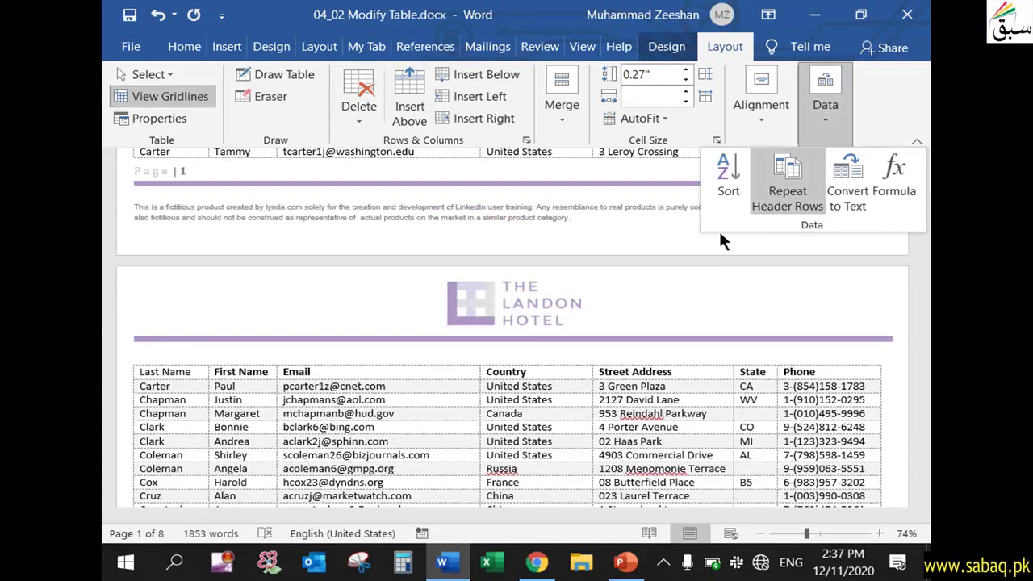
{"action": "left_click", "coordinate": [449, 415]}
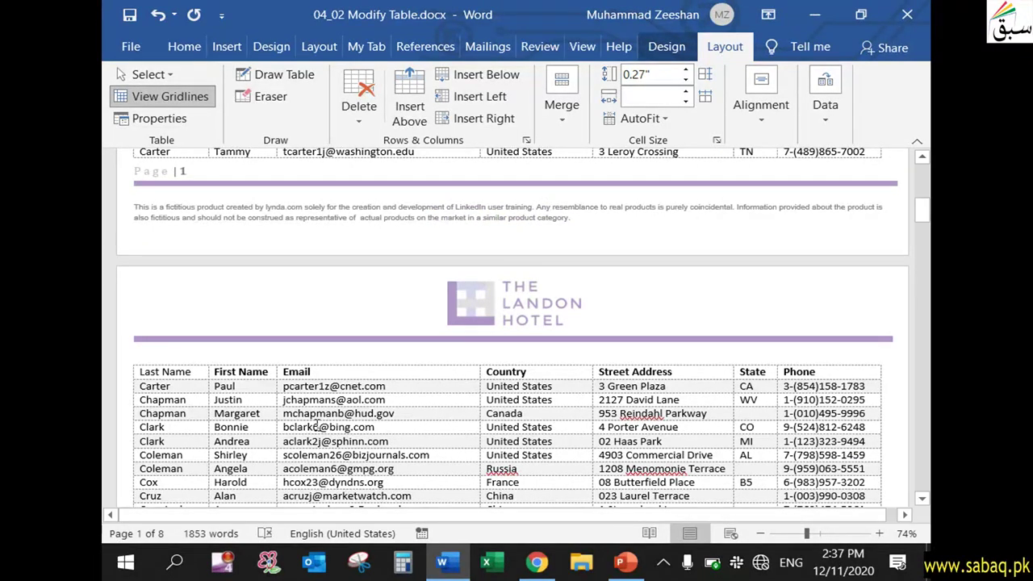
{"action": "scroll", "coordinate": [317, 426], "scroll_direction": "down", "scroll_amount": 3}
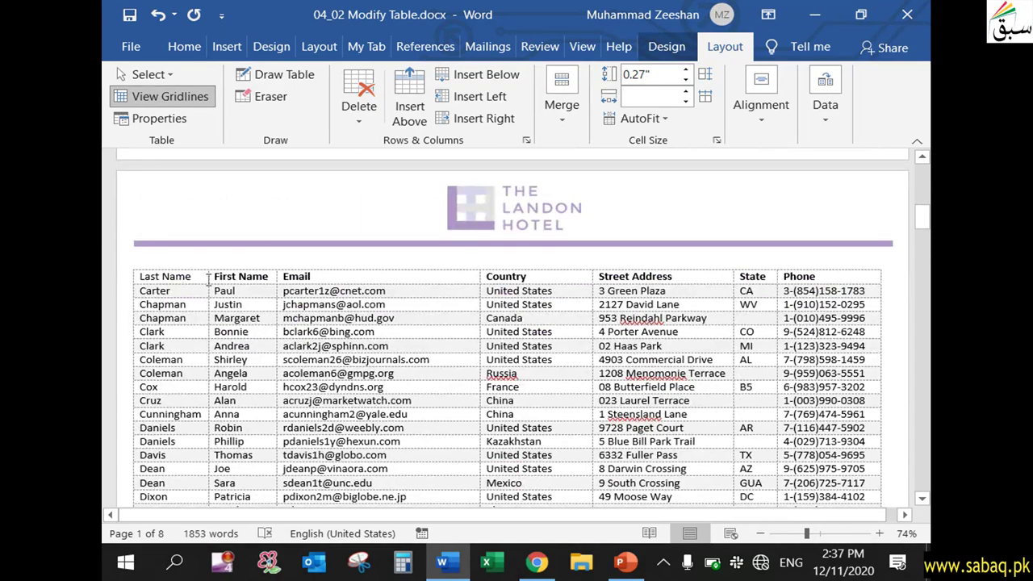
{"action": "scroll", "coordinate": [868, 282], "scroll_direction": "down", "scroll_amount": 2}
{"action": "scroll", "coordinate": [807, 339], "scroll_direction": "down", "scroll_amount": 5}
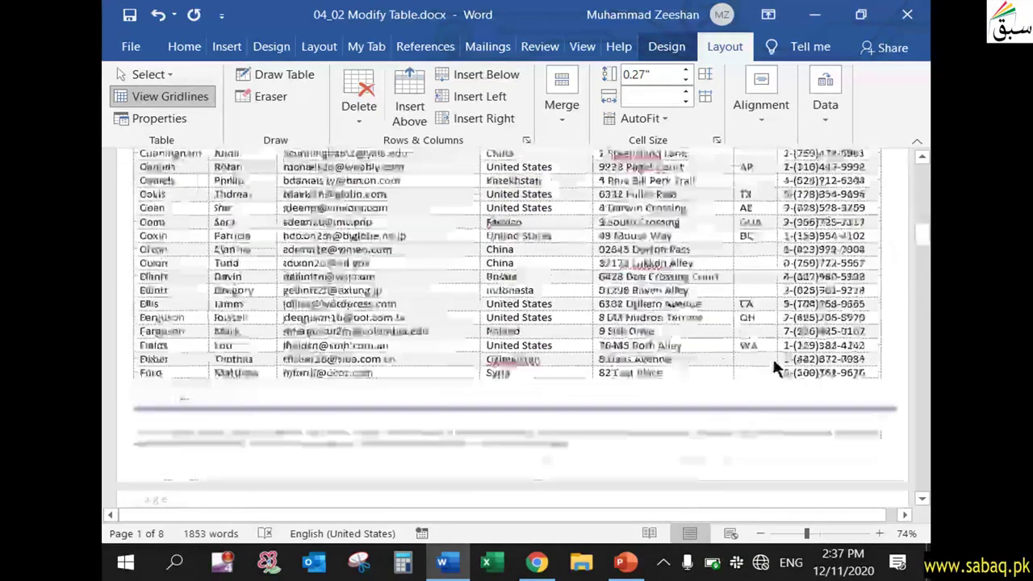
{"action": "scroll", "coordinate": [772, 367], "scroll_direction": "down", "scroll_amount": 6}
{"action": "scroll", "coordinate": [772, 367], "scroll_direction": "down", "scroll_amount": 3}
{"action": "scroll", "coordinate": [772, 363], "scroll_direction": "down", "scroll_amount": 2}
{"action": "scroll", "coordinate": [772, 363], "scroll_direction": "down", "scroll_amount": 4}
{"action": "scroll", "coordinate": [773, 363], "scroll_direction": "down", "scroll_amount": 6}
{"action": "scroll", "coordinate": [772, 363], "scroll_direction": "down", "scroll_amount": 5}
{"action": "scroll", "coordinate": [772, 367], "scroll_direction": "down", "scroll_amount": 4}
{"action": "scroll", "coordinate": [773, 367], "scroll_direction": "down", "scroll_amount": 5}
{"action": "scroll", "coordinate": [772, 367], "scroll_direction": "down", "scroll_amount": 5}
{"action": "scroll", "coordinate": [772, 367], "scroll_direction": "down", "scroll_amount": 5}
{"action": "mouse_move", "coordinate": [922, 338]}
{"action": "left_mouse_down"}
{"action": "mouse_move", "coordinate": [915, 487]}
{"action": "mouse_move", "coordinate": [927, 459]}
{"action": "mouse_move", "coordinate": [923, 467]}
{"action": "left_mouse_up"}
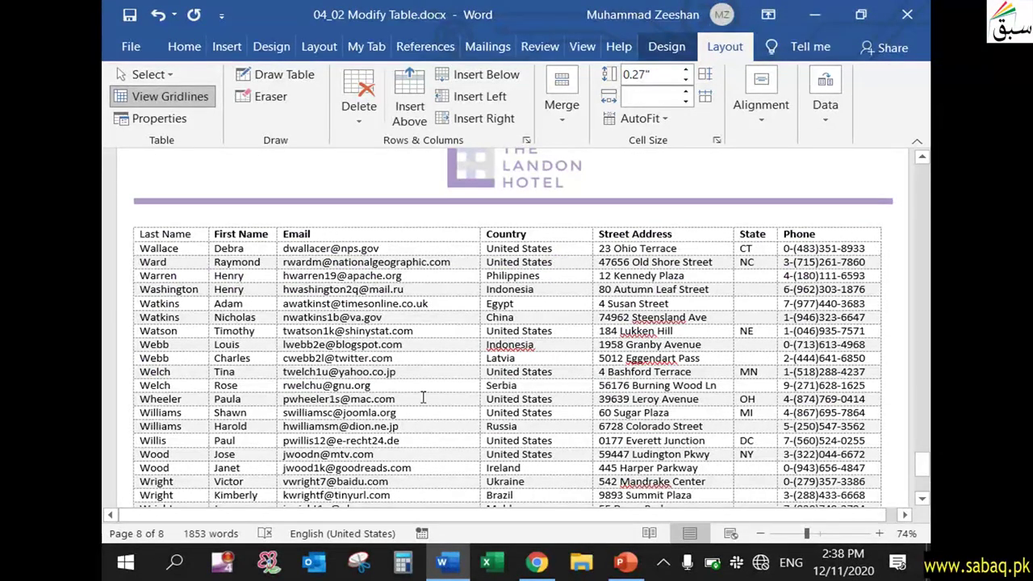
{"action": "left_click_drag", "start_coordinate": [925, 468], "coordinate": [926, 474]}
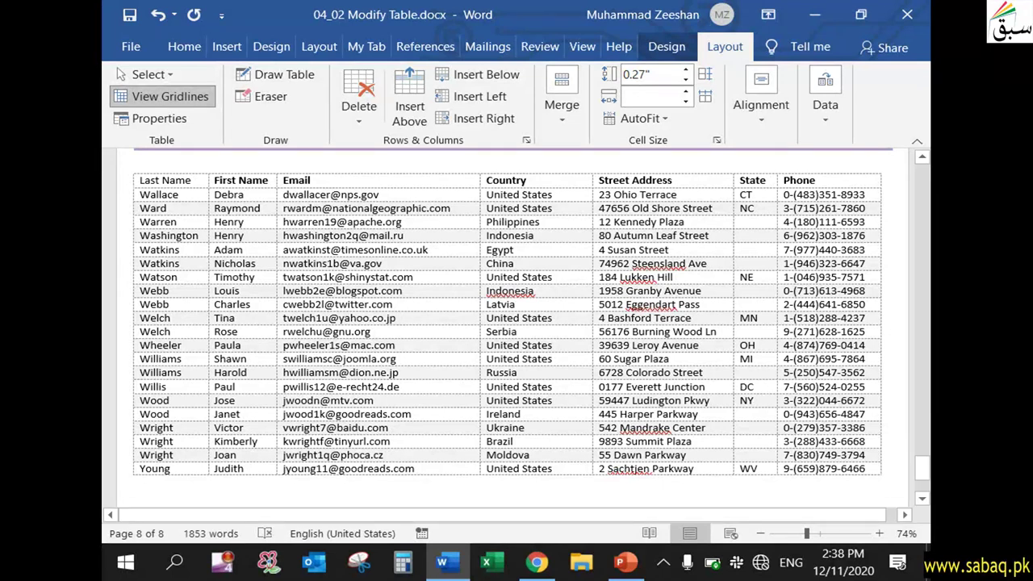
{"action": "left_click_drag", "start_coordinate": [921, 466], "coordinate": [921, 173]}
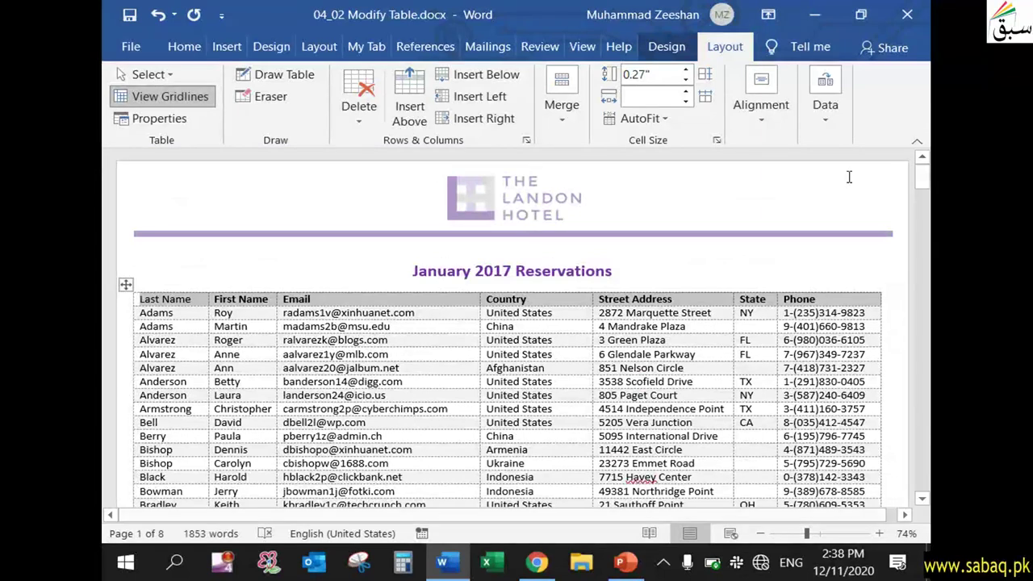
Step: Apply the Grid Table 2 - Accent 6 style from the Table Styles gallery to the reservations table
{"action": "left_click", "coordinate": [420, 367]}
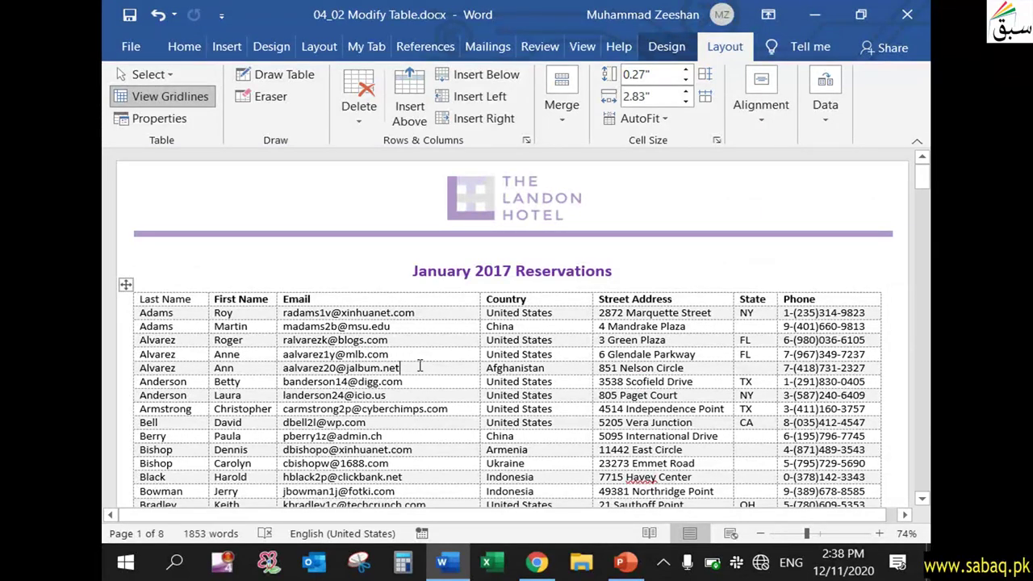
{"action": "left_click", "coordinate": [186, 301]}
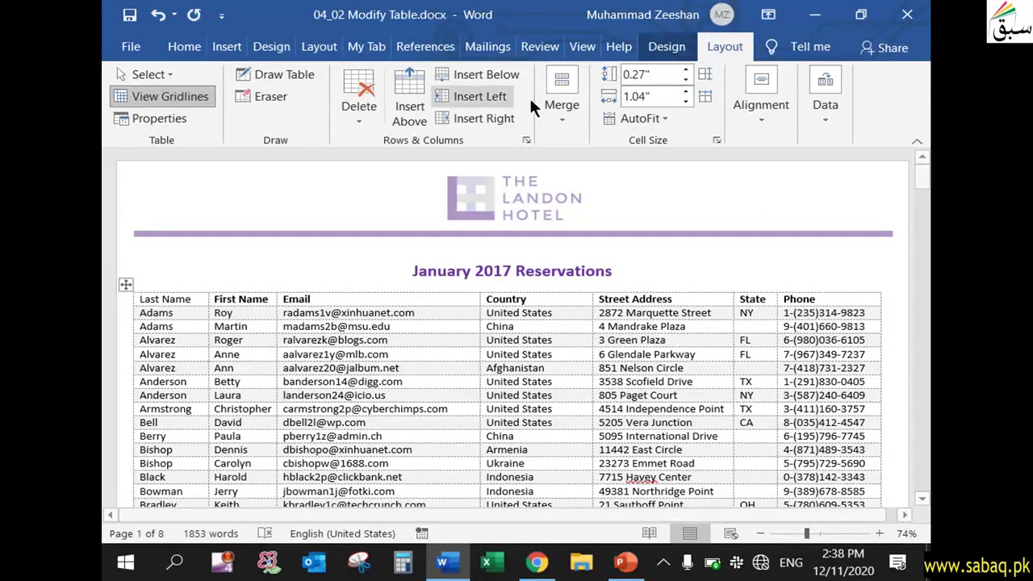
{"action": "left_click", "coordinate": [656, 47]}
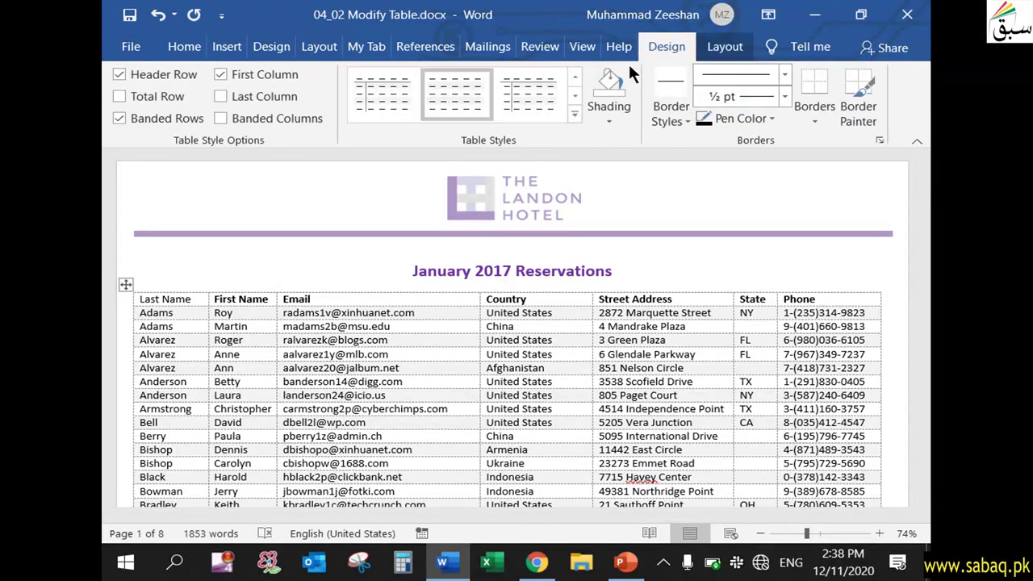
{"action": "left_click", "coordinate": [573, 113]}
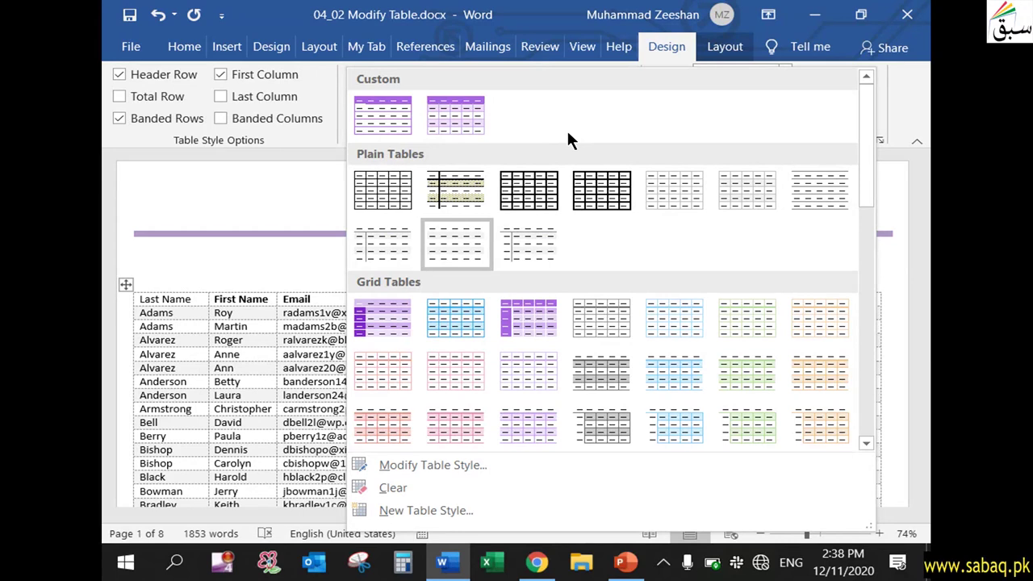
{"action": "scroll", "coordinate": [688, 227], "scroll_direction": "down", "scroll_amount": 3}
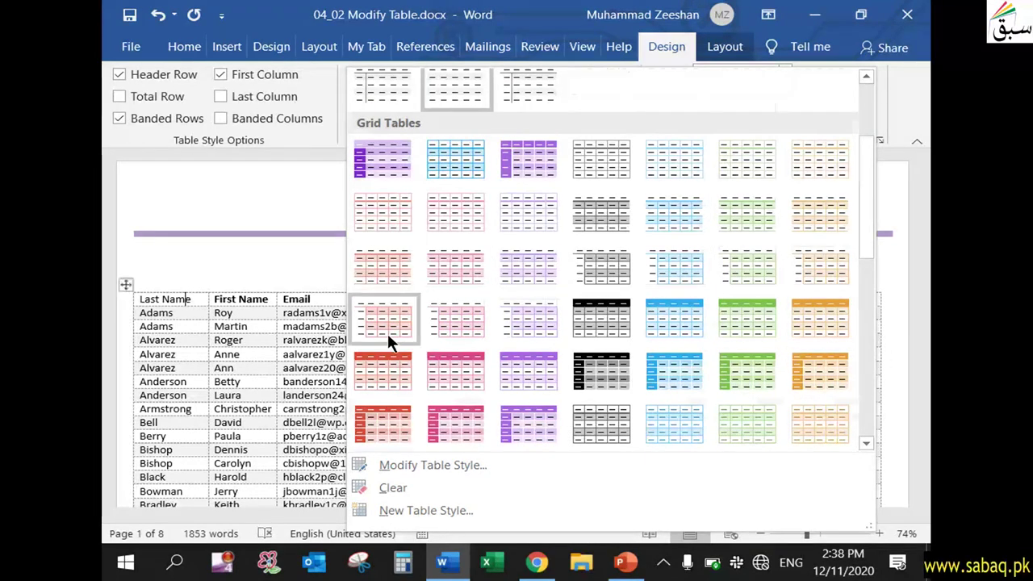
{"action": "scroll", "coordinate": [387, 331], "scroll_direction": "down", "scroll_amount": 1}
{"action": "scroll", "coordinate": [630, 367], "scroll_direction": "up", "scroll_amount": 1}
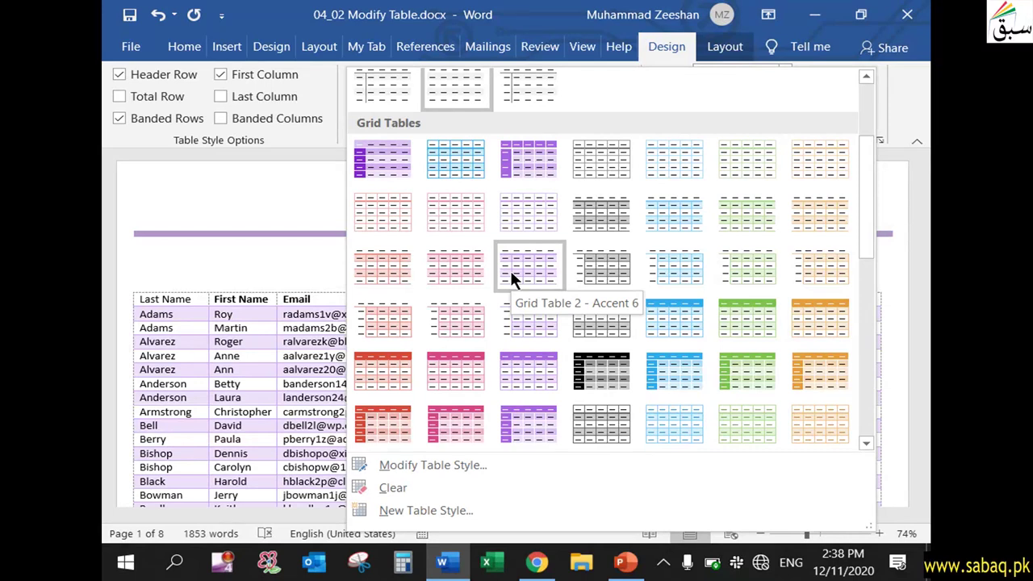
{"action": "left_click", "coordinate": [510, 269]}
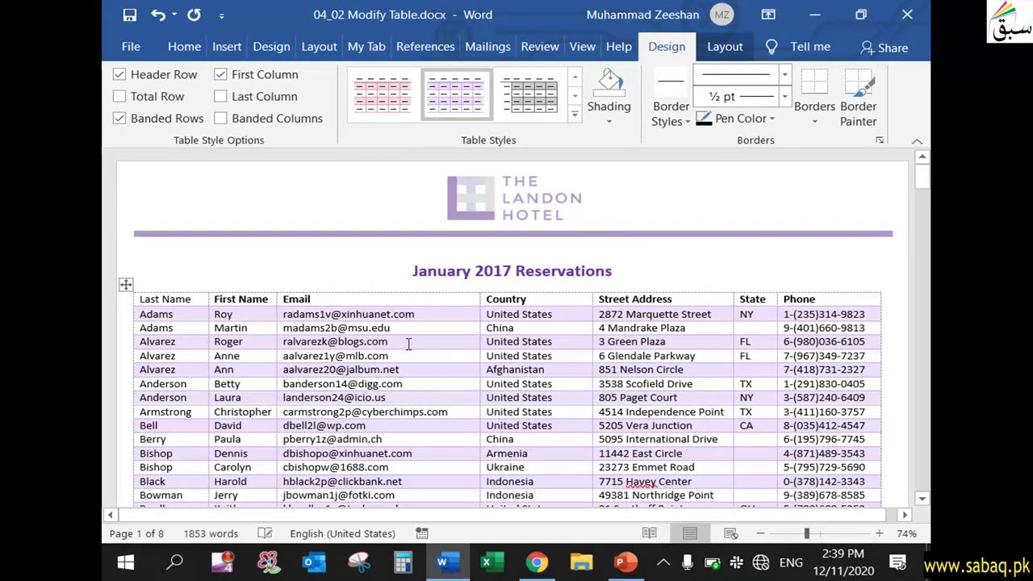
{"action": "left_click", "coordinate": [575, 115]}
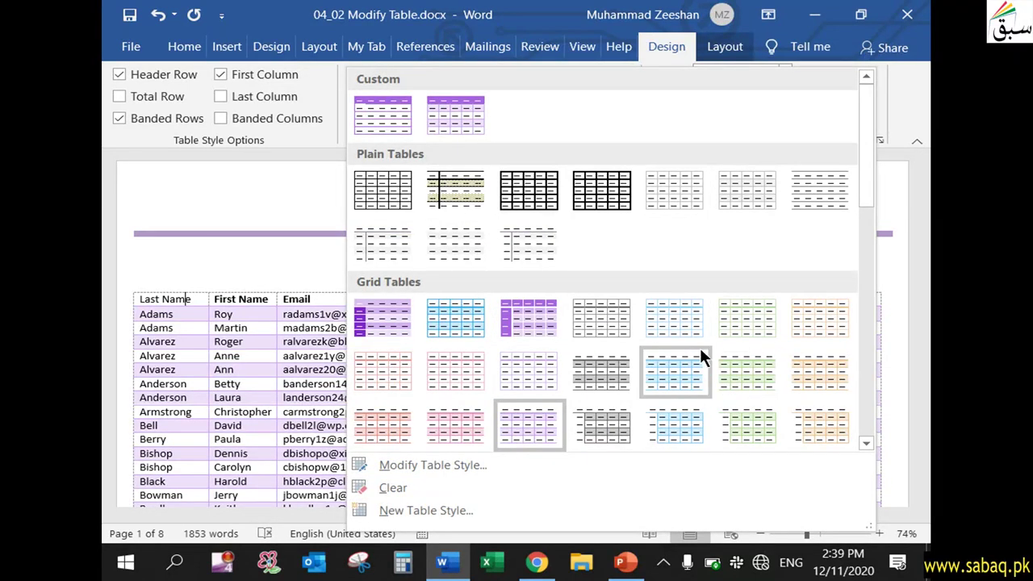
Step: Clear all style formatting from the table
{"action": "scroll", "coordinate": [699, 346], "scroll_direction": "down", "scroll_amount": 5}
{"action": "scroll", "coordinate": [827, 280], "scroll_direction": "down", "scroll_amount": 3}
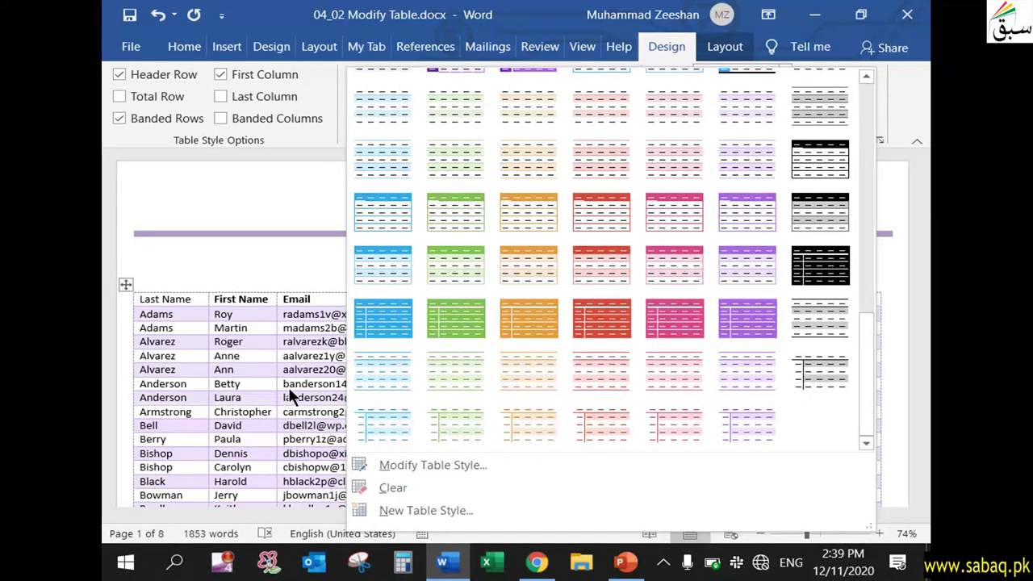
{"action": "left_click", "coordinate": [395, 488]}
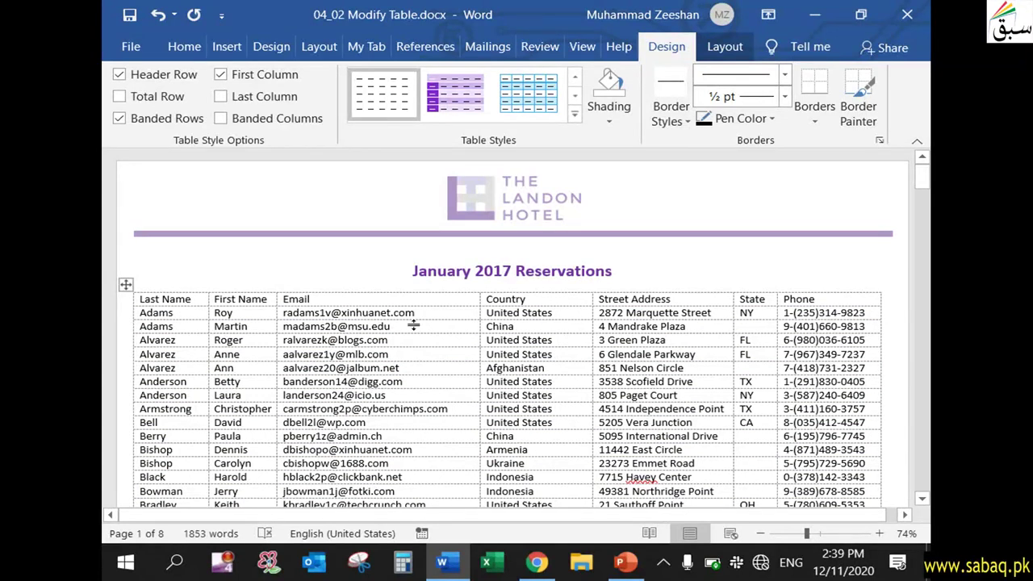
Step: Apply a purple List Table style with purple text and light purple banded rows
{"action": "left_click", "coordinate": [577, 110]}
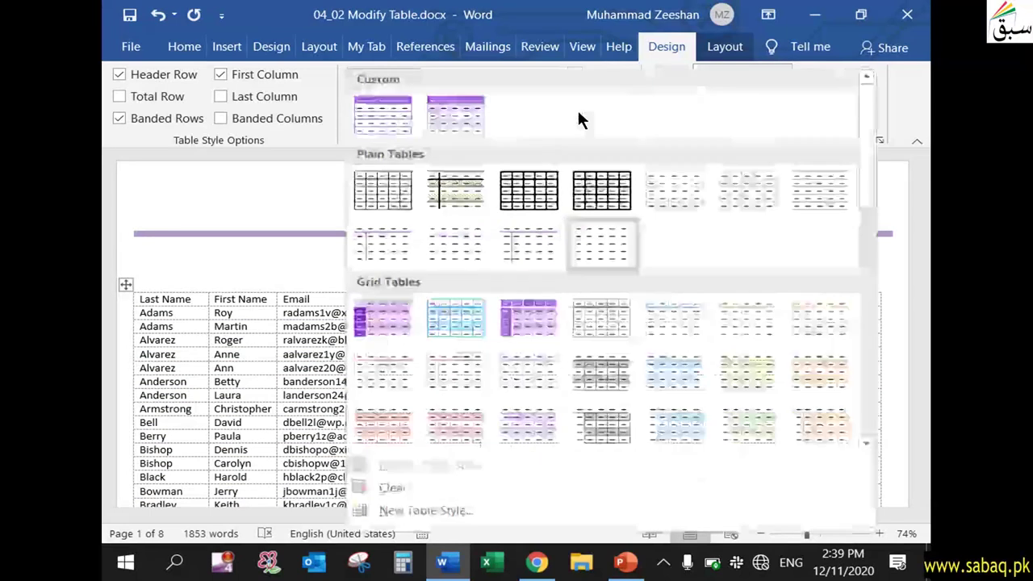
{"action": "scroll", "coordinate": [726, 242], "scroll_direction": "down", "scroll_amount": 5}
{"action": "scroll", "coordinate": [743, 320], "scroll_direction": "down", "scroll_amount": 3}
{"action": "scroll", "coordinate": [744, 328], "scroll_direction": "down", "scroll_amount": 3}
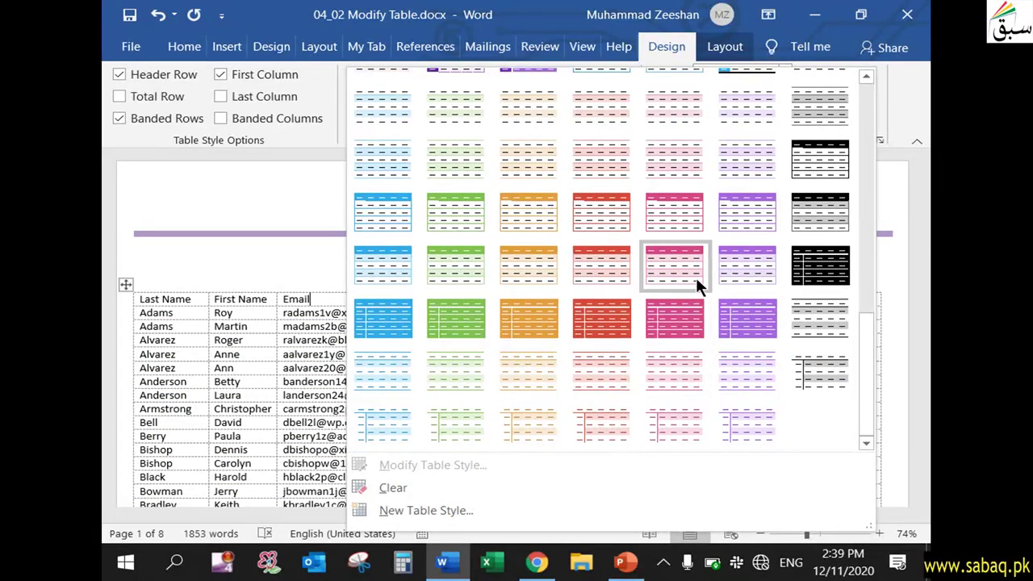
{"action": "left_click", "coordinate": [755, 370]}
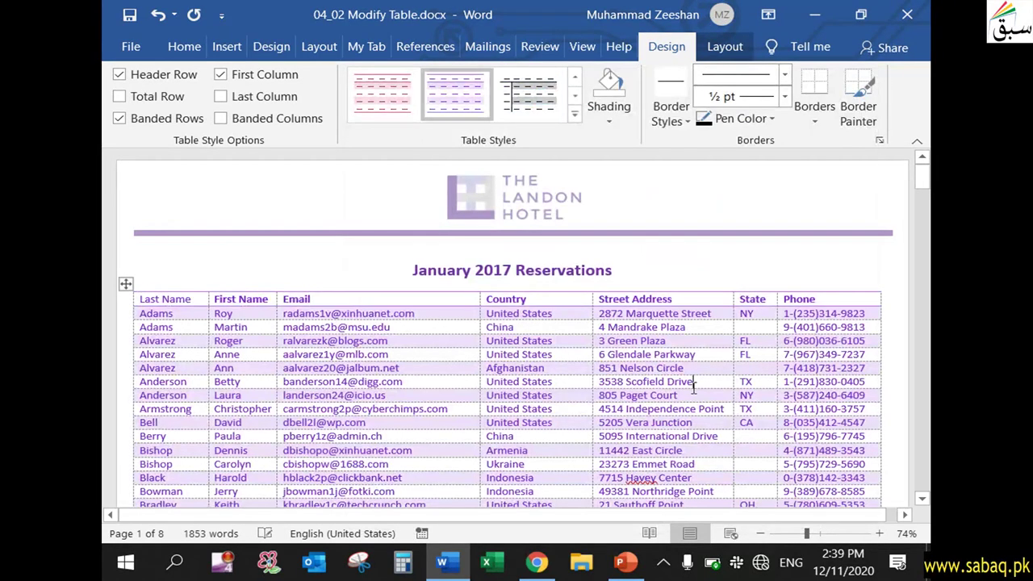
{"action": "mouse_move", "coordinate": [921, 173]}
{"action": "left_mouse_down"}
{"action": "mouse_move", "coordinate": [925, 298]}
{"action": "mouse_move", "coordinate": [924, 174]}
{"action": "left_mouse_up"}
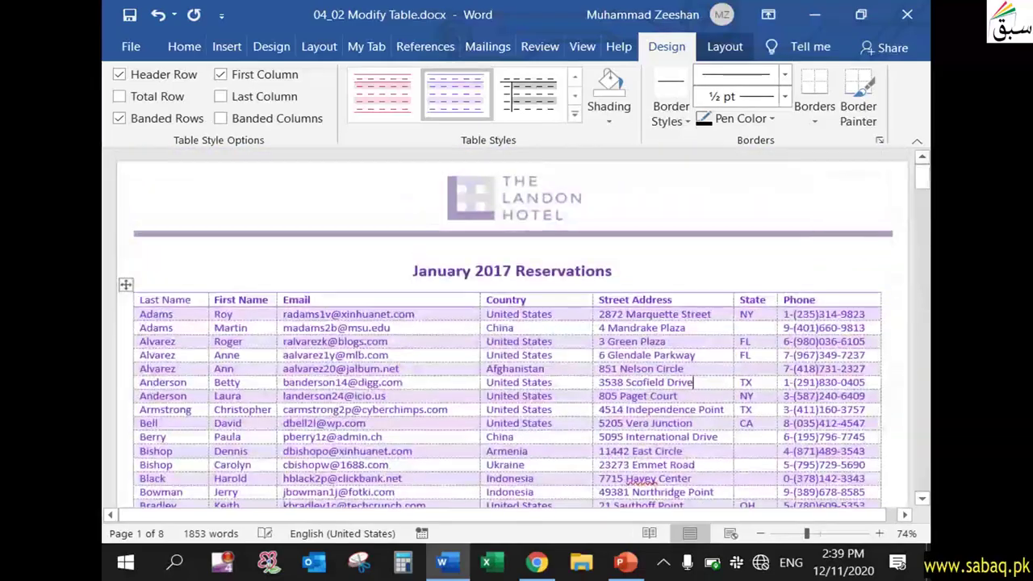
{"action": "key", "text": "ctrl+z"}
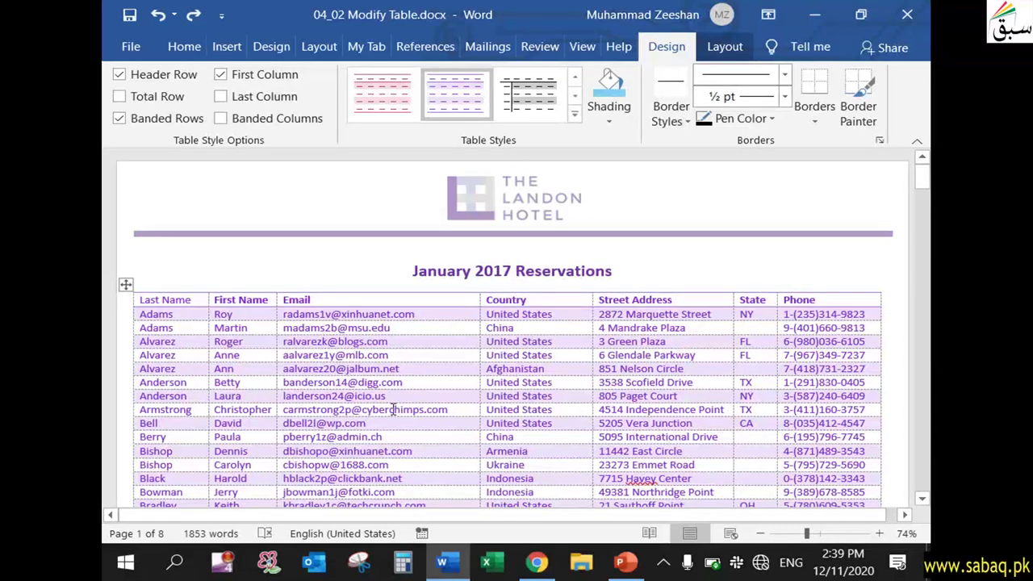
{"action": "scroll", "coordinate": [395, 407], "scroll_direction": "down", "scroll_amount": 2}
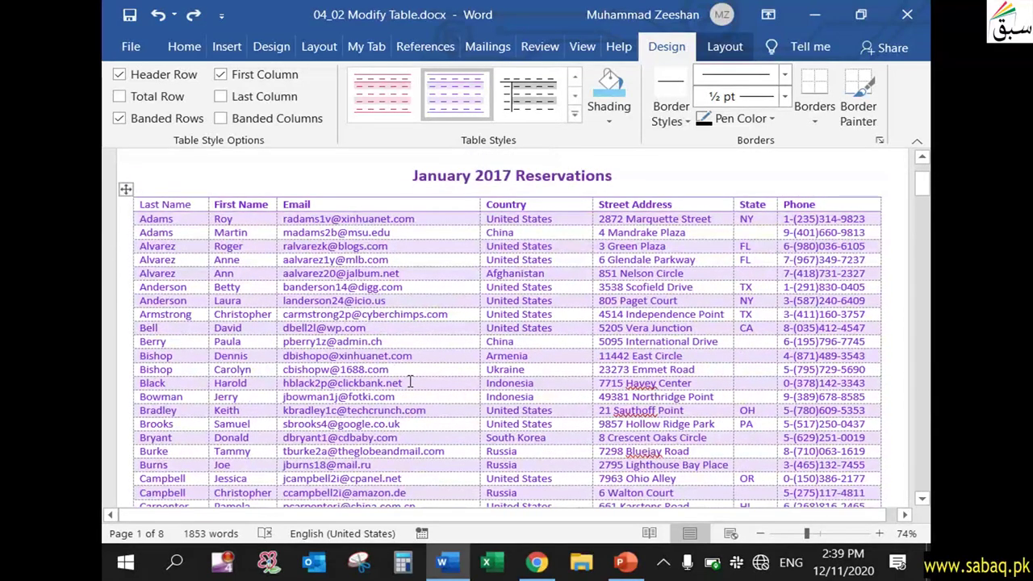
{"action": "scroll", "coordinate": [565, 464], "scroll_direction": "down", "scroll_amount": 3}
{"action": "scroll", "coordinate": [571, 467], "scroll_direction": "down", "scroll_amount": 4}
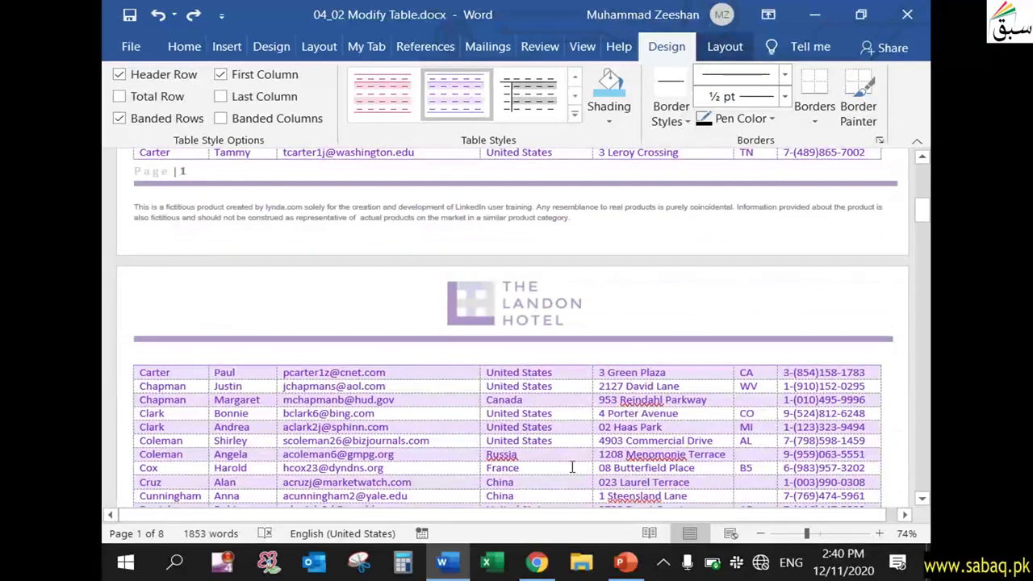
{"action": "scroll", "coordinate": [571, 467], "scroll_direction": "down", "scroll_amount": 1}
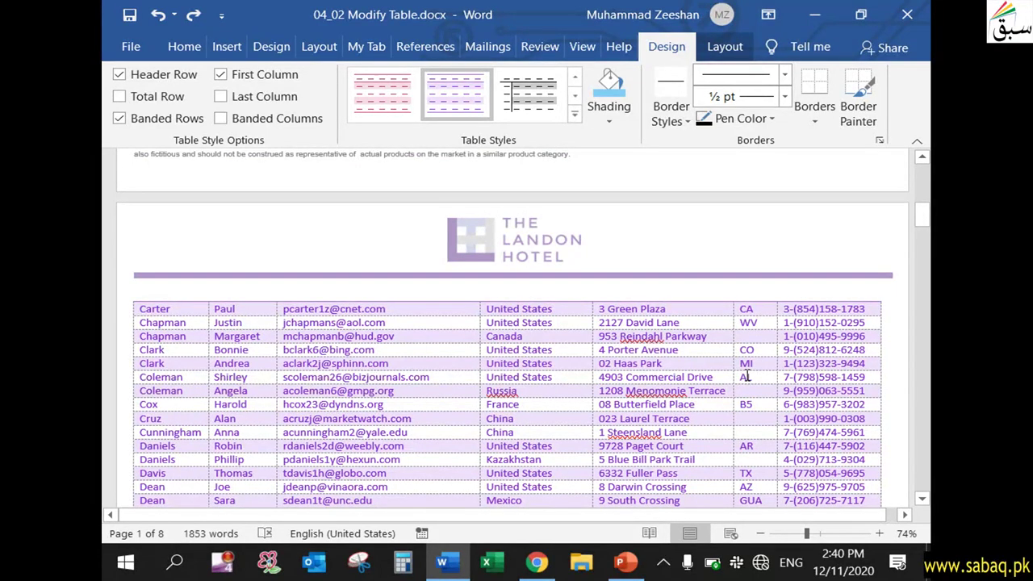
{"action": "left_click", "coordinate": [720, 376]}
{"action": "left_click", "coordinate": [608, 123]}
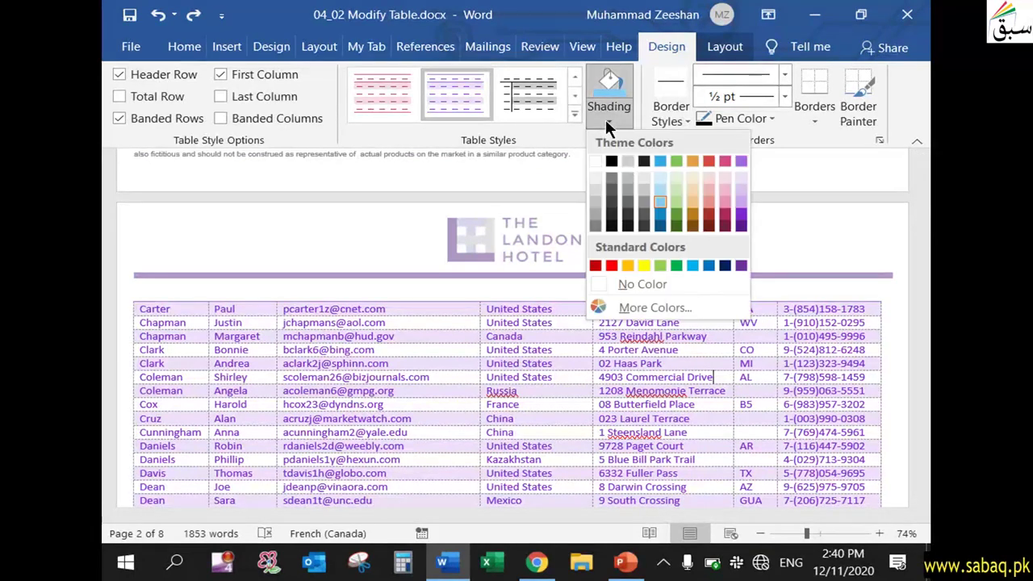
{"action": "left_click", "coordinate": [691, 188]}
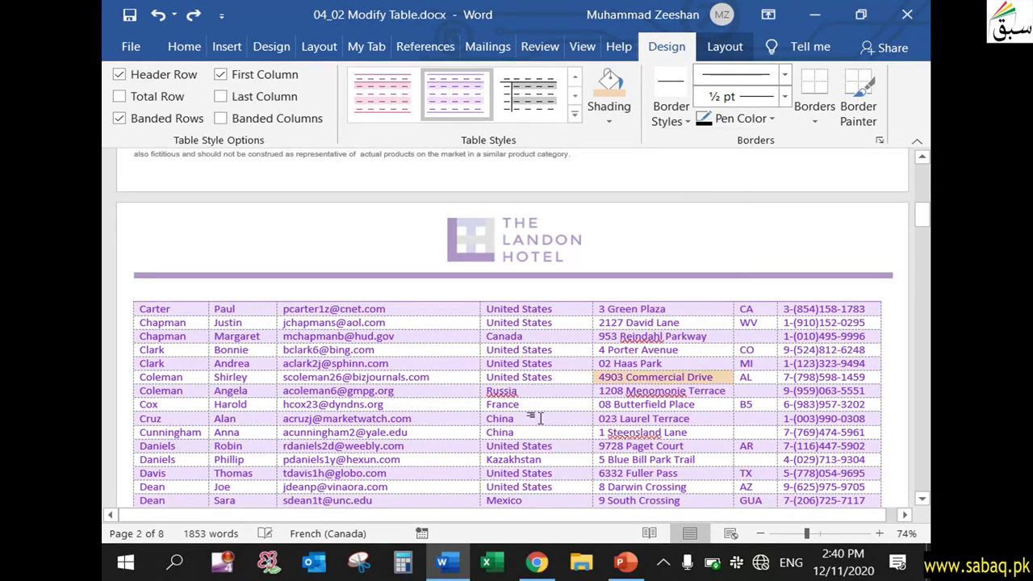
{"action": "scroll", "coordinate": [456, 392], "scroll_direction": "up", "scroll_amount": 3}
{"action": "scroll", "coordinate": [460, 395], "scroll_direction": "down", "scroll_amount": 3}
{"action": "scroll", "coordinate": [460, 395], "scroll_direction": "down", "scroll_amount": 2}
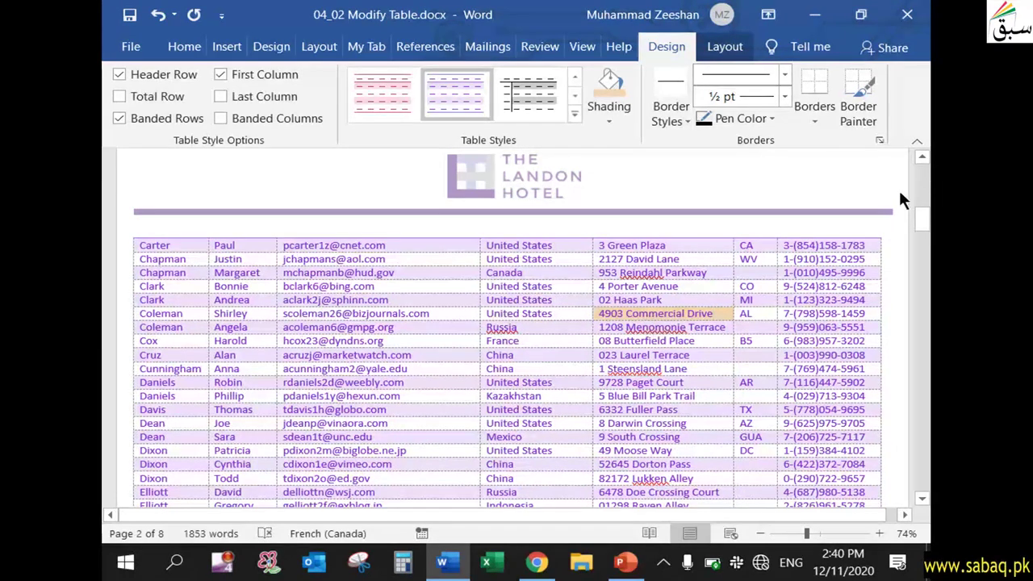
{"action": "left_click_drag", "start_coordinate": [922, 218], "coordinate": [924, 274]}
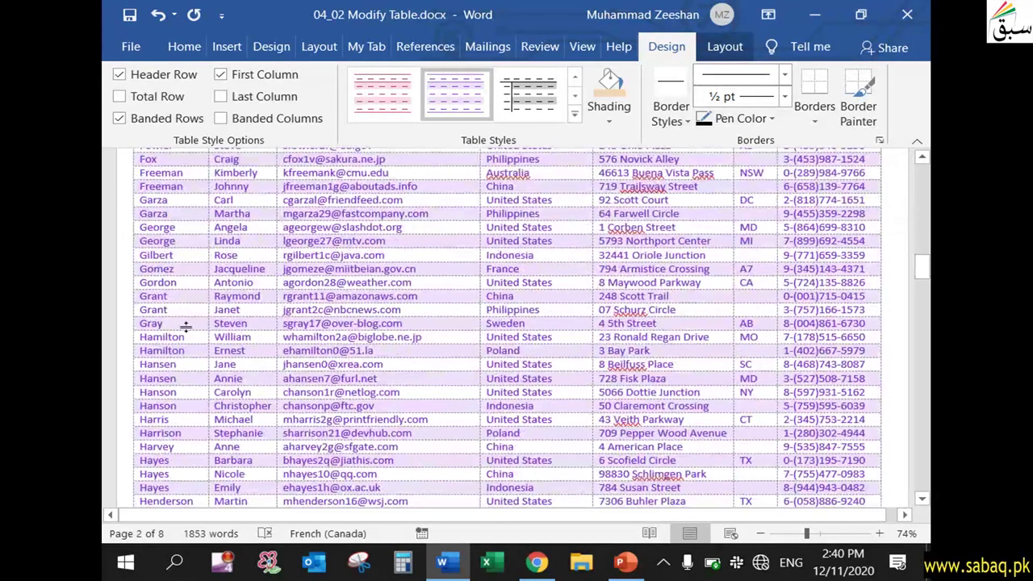
Step: Shade the Gray and Steven cells with a theme colour and the Annie cell with a light fill
{"action": "left_click_drag", "start_coordinate": [141, 323], "coordinate": [262, 325]}
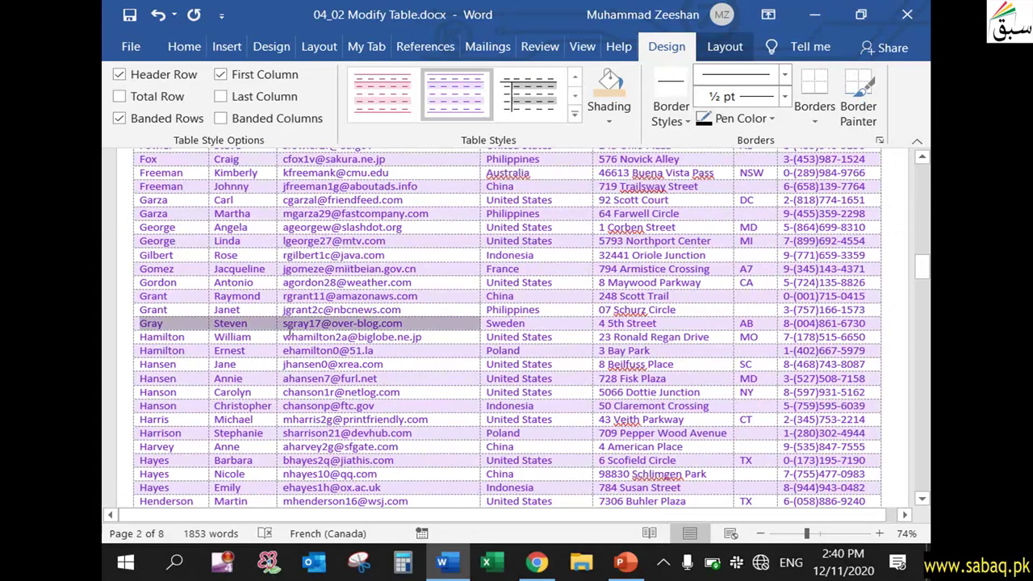
{"action": "left_click", "coordinate": [623, 111]}
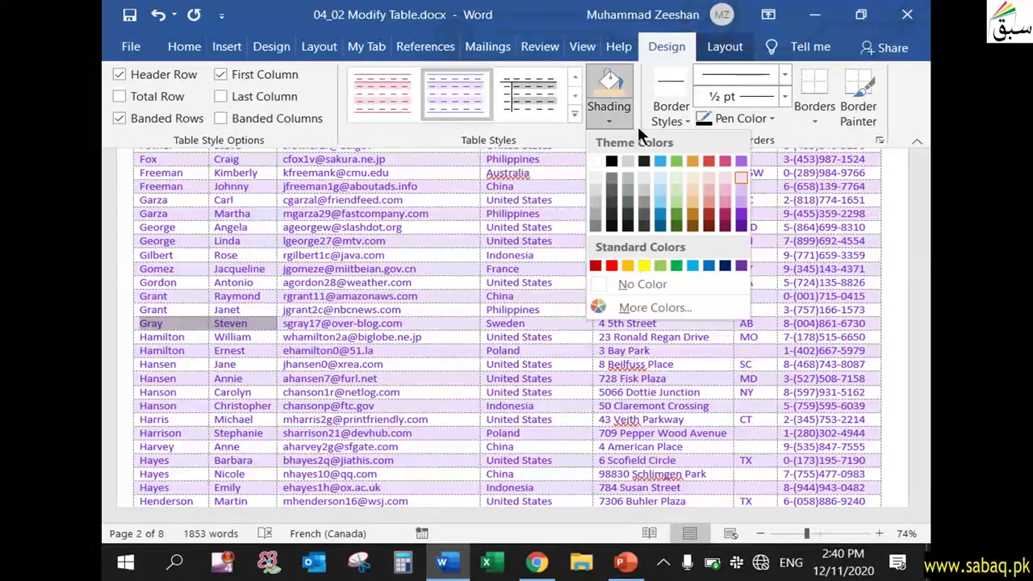
{"action": "left_click", "coordinate": [740, 184]}
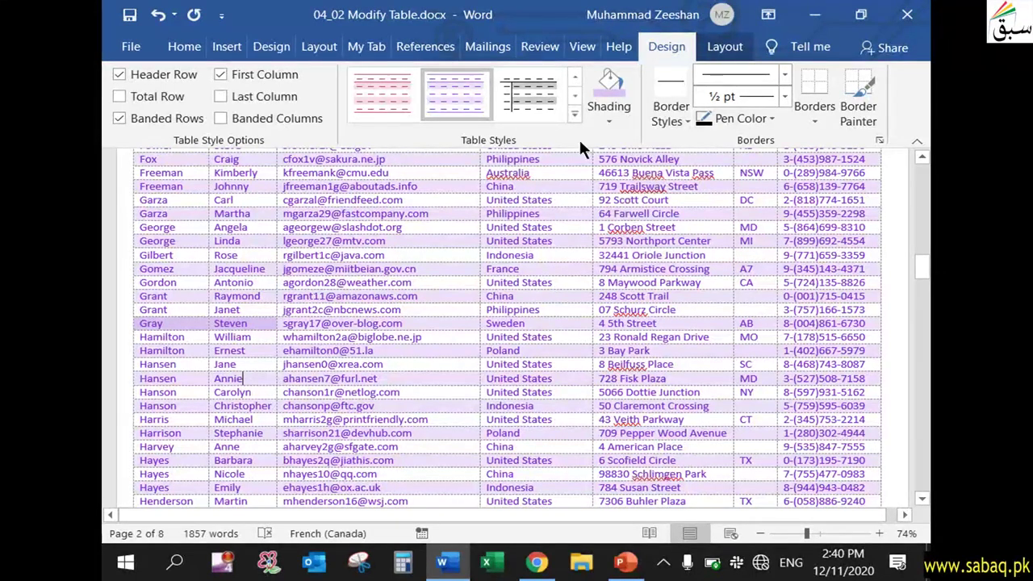
{"action": "left_click", "coordinate": [606, 120]}
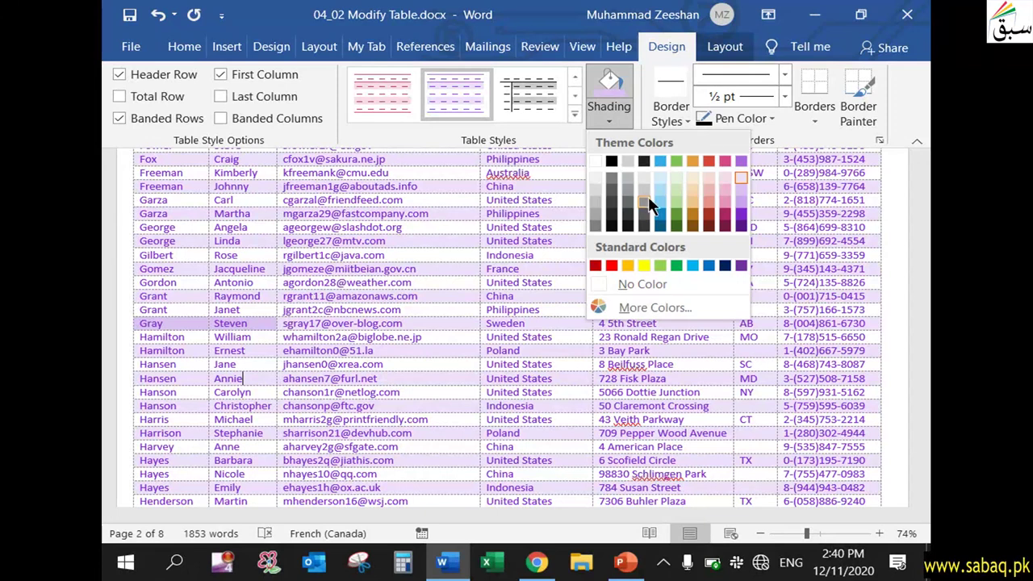
{"action": "left_click", "coordinate": [657, 200]}
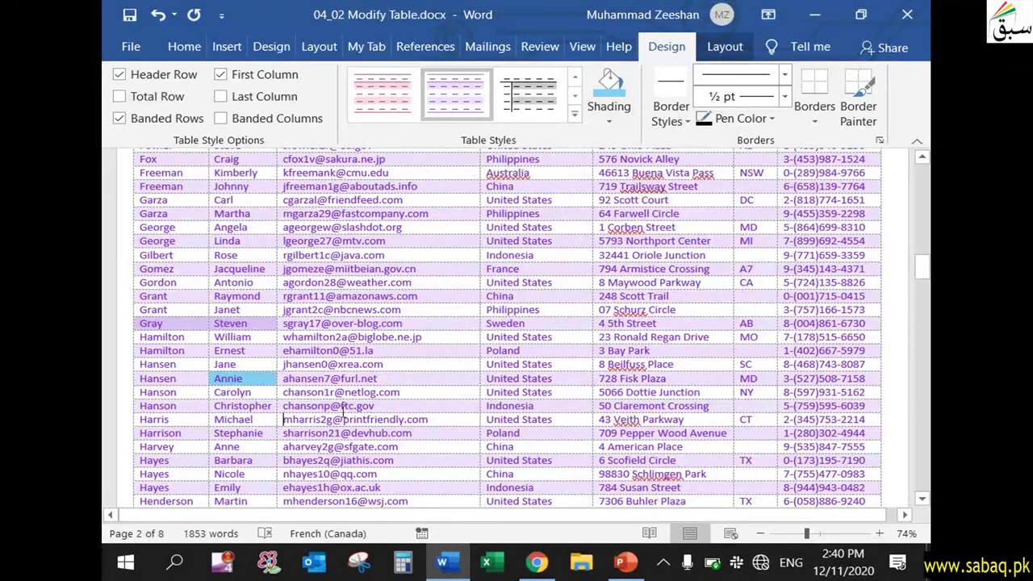
Step: Close the shading colours without applying one and return to the top of the document
{"action": "scroll", "coordinate": [347, 385], "scroll_direction": "up", "scroll_amount": 3}
{"action": "scroll", "coordinate": [359, 379], "scroll_direction": "up", "scroll_amount": 2}
{"action": "scroll", "coordinate": [360, 376], "scroll_direction": "up", "scroll_amount": 3}
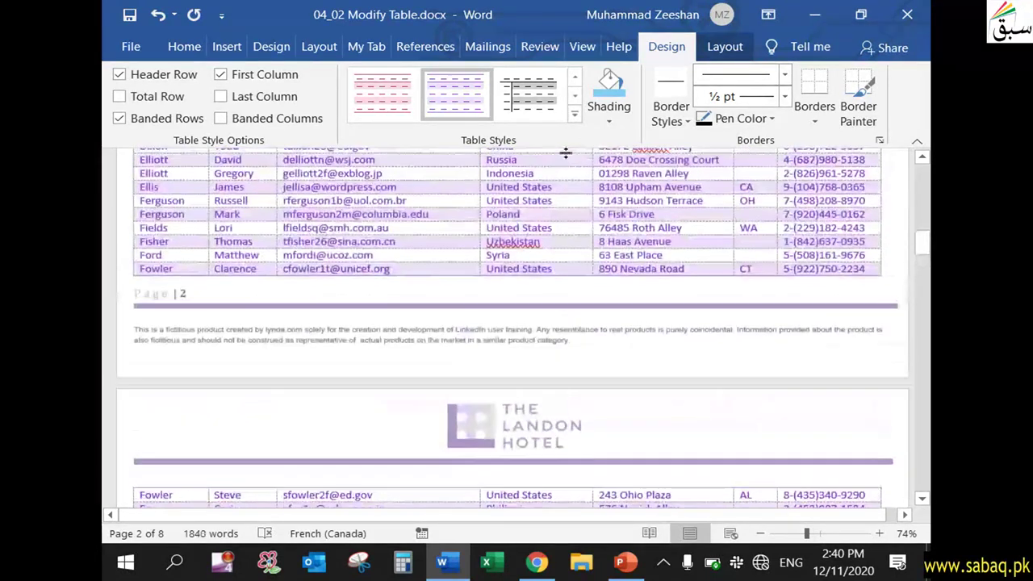
{"action": "left_click", "coordinate": [619, 115]}
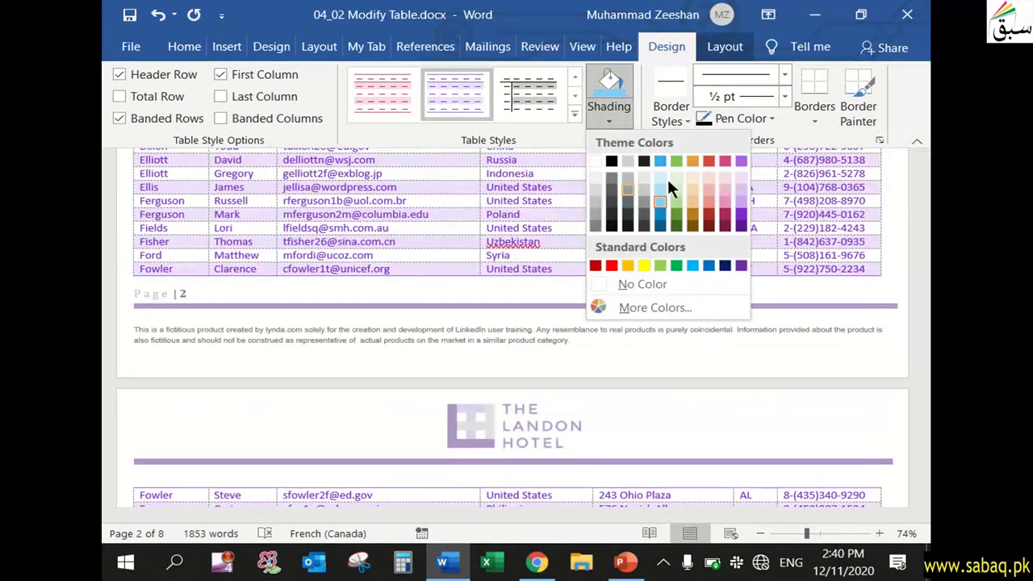
{"action": "left_click", "coordinate": [612, 106]}
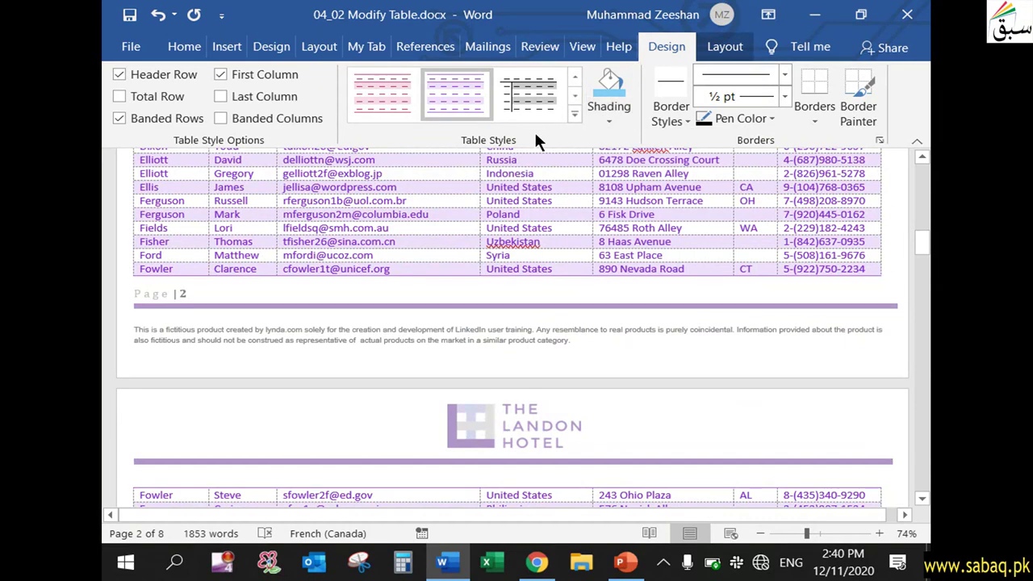
{"action": "key", "text": "ctrl+Home"}
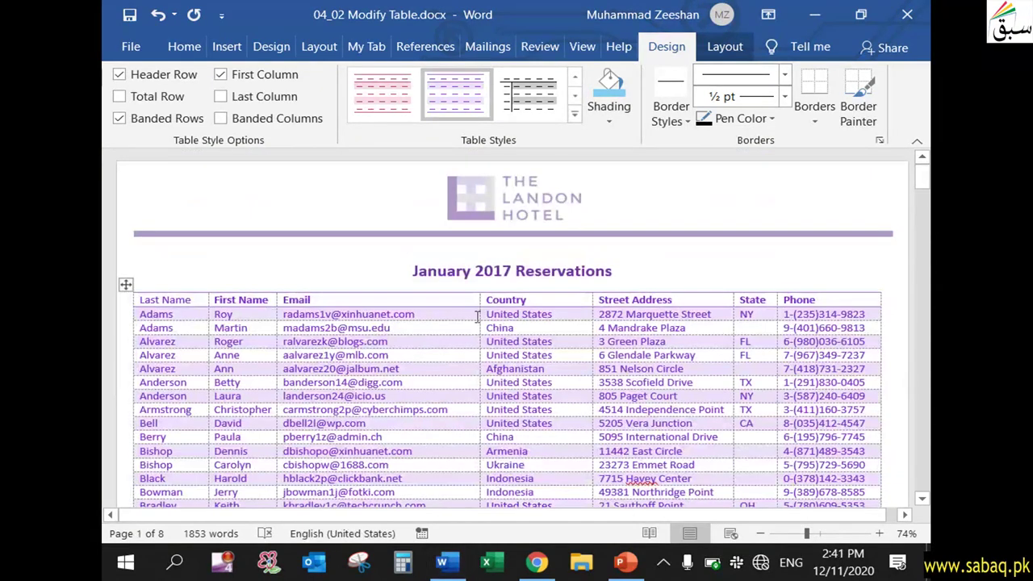
Step: Widen the Country column and add a blank row between the Last Name–Phone header and the first Adams entry
{"action": "mouse_move", "coordinate": [478, 299]}
{"action": "left_mouse_down"}
{"action": "mouse_move", "coordinate": [438, 297]}
{"action": "mouse_move", "coordinate": [481, 298]}
{"action": "left_mouse_up"}
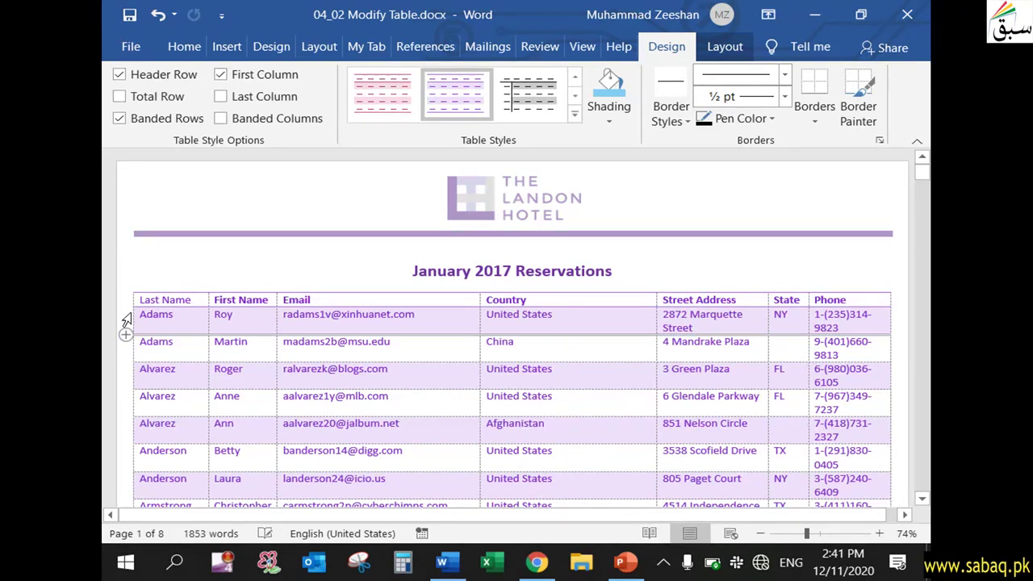
{"action": "left_click", "coordinate": [126, 306]}
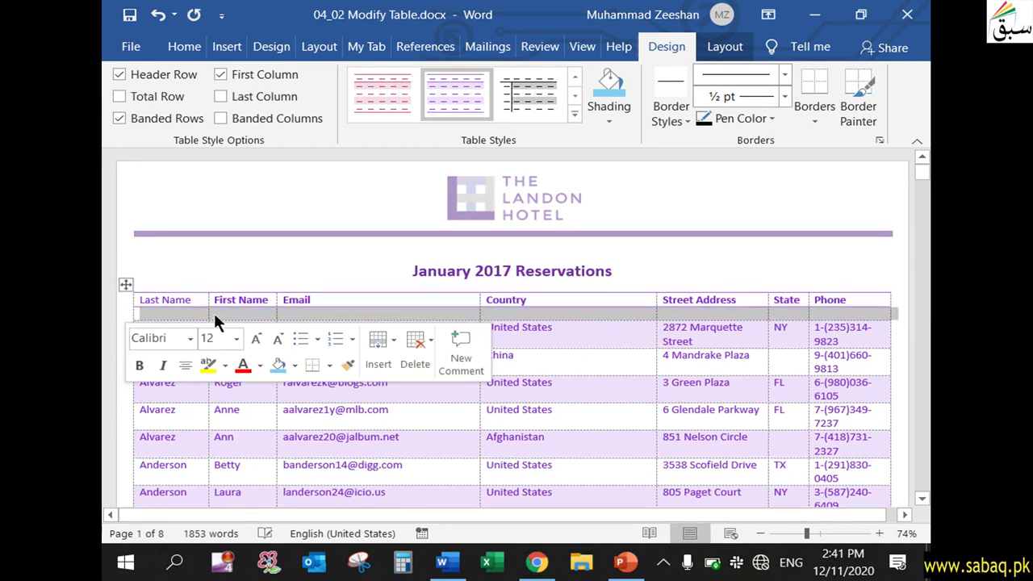
{"action": "left_click", "coordinate": [595, 341]}
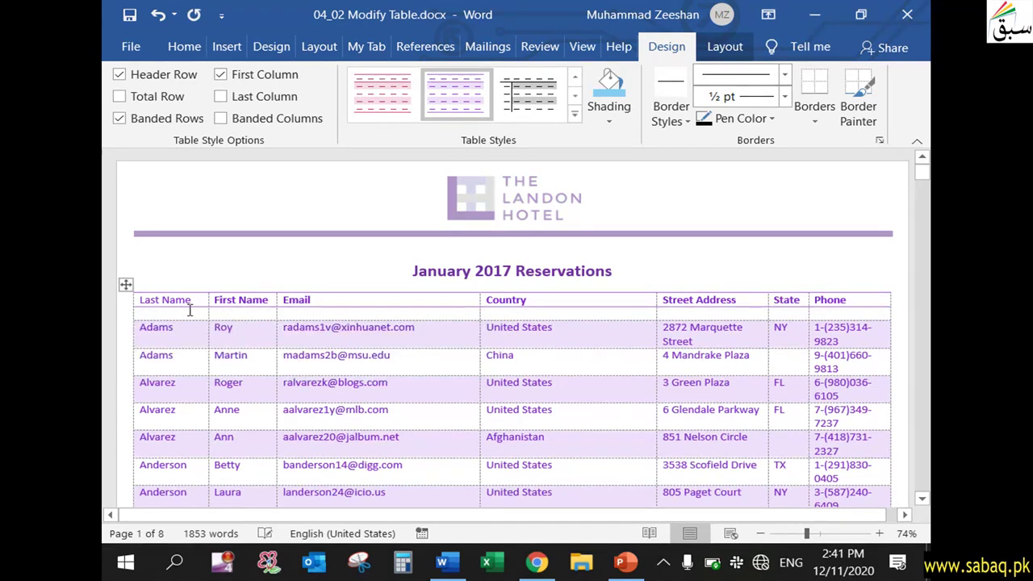
{"action": "left_click", "coordinate": [251, 356]}
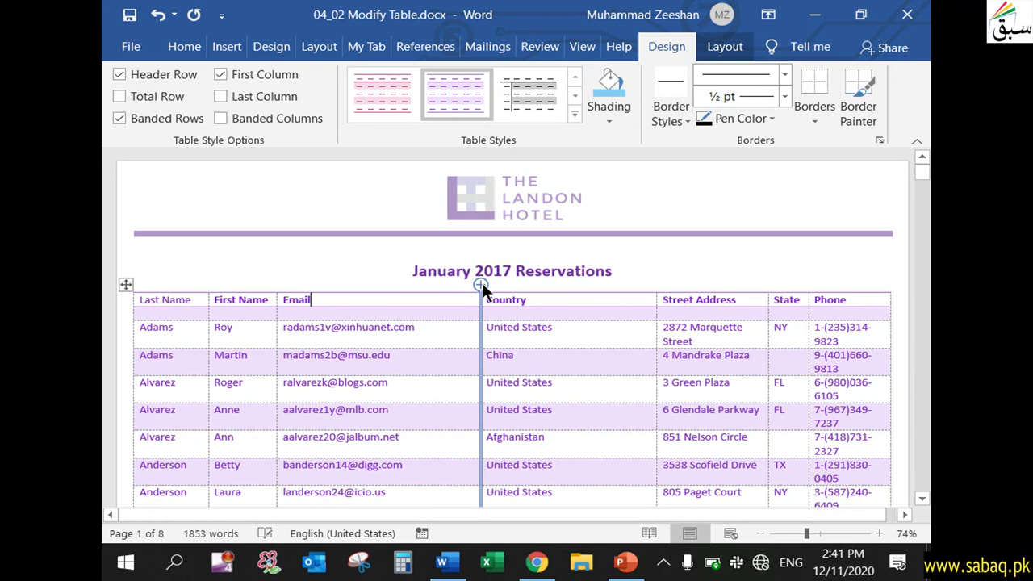
Step: Add an empty column left of Country and check its cells down to the Afghanistan entry
{"action": "left_click", "coordinate": [483, 287]}
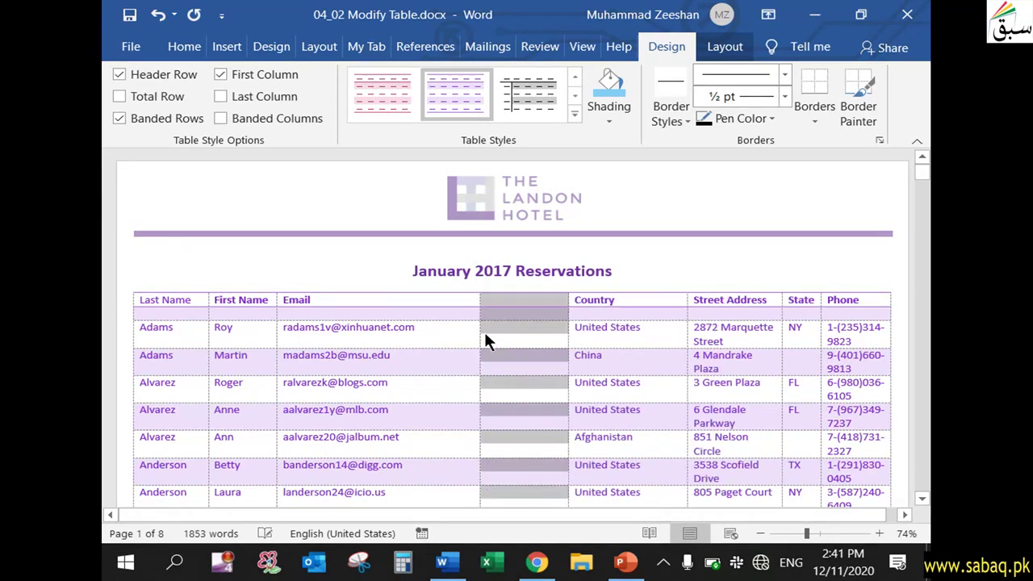
{"action": "left_click", "coordinate": [536, 297]}
{"action": "left_click", "coordinate": [531, 327]}
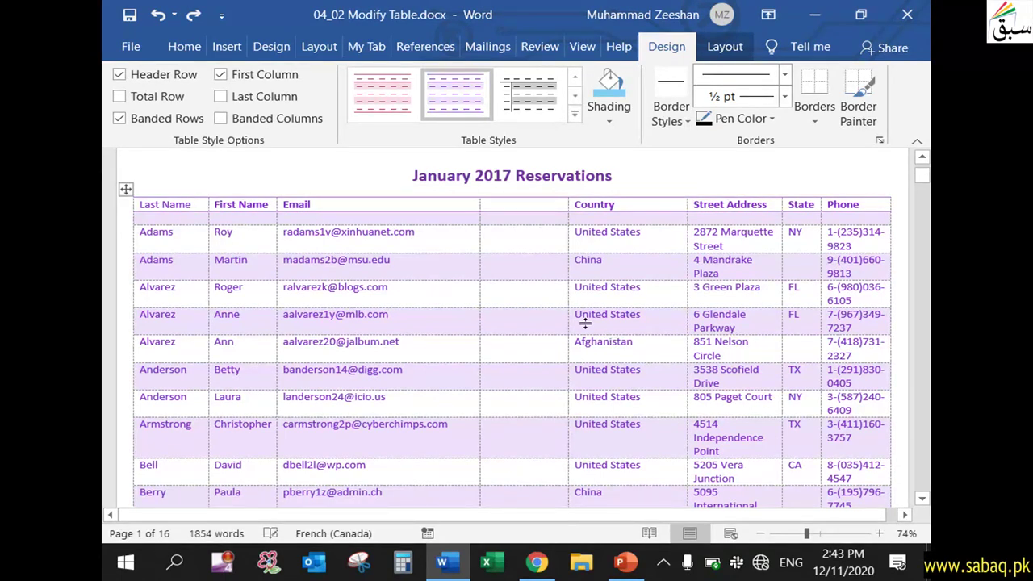
{"action": "left_click", "coordinate": [414, 266]}
{"action": "left_click", "coordinate": [657, 348]}
{"action": "left_click_drag", "start_coordinate": [578, 341], "coordinate": [635, 343]}
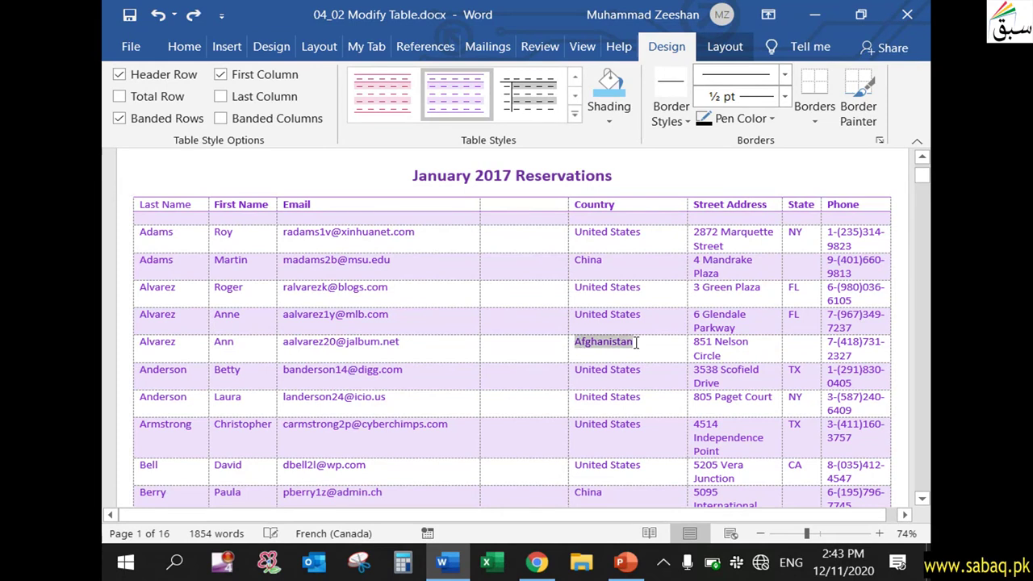
{"action": "left_click", "coordinate": [637, 361]}
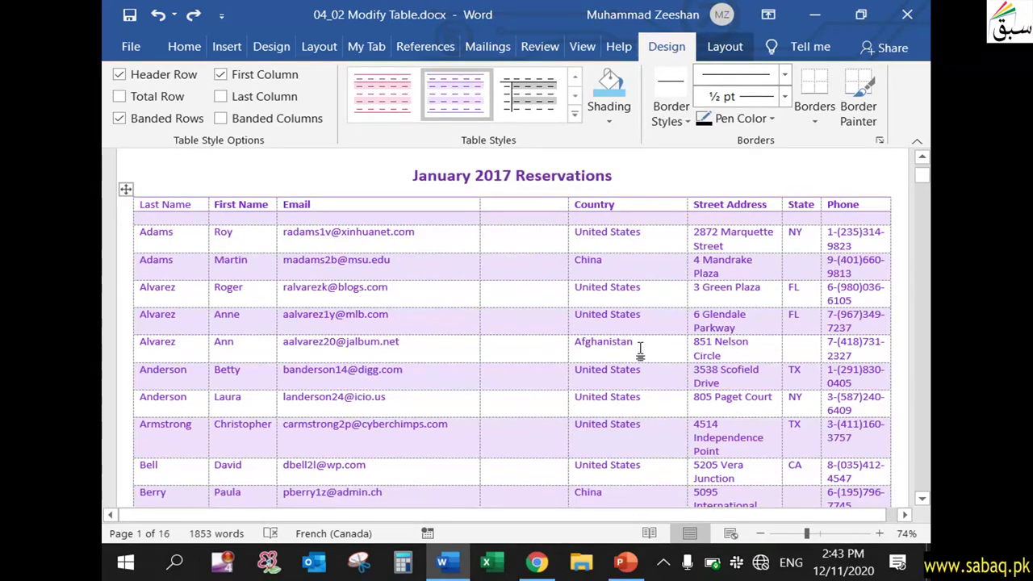
Step: Split the Afghanistan cell into 1 column and 2 rows
{"action": "right_click", "coordinate": [641, 346]}
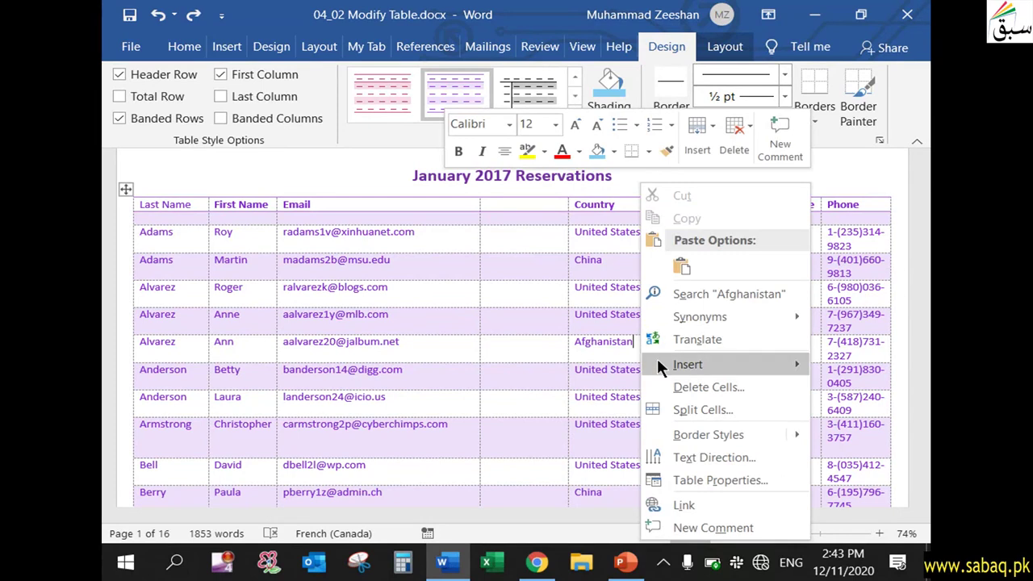
{"action": "left_click", "coordinate": [708, 409]}
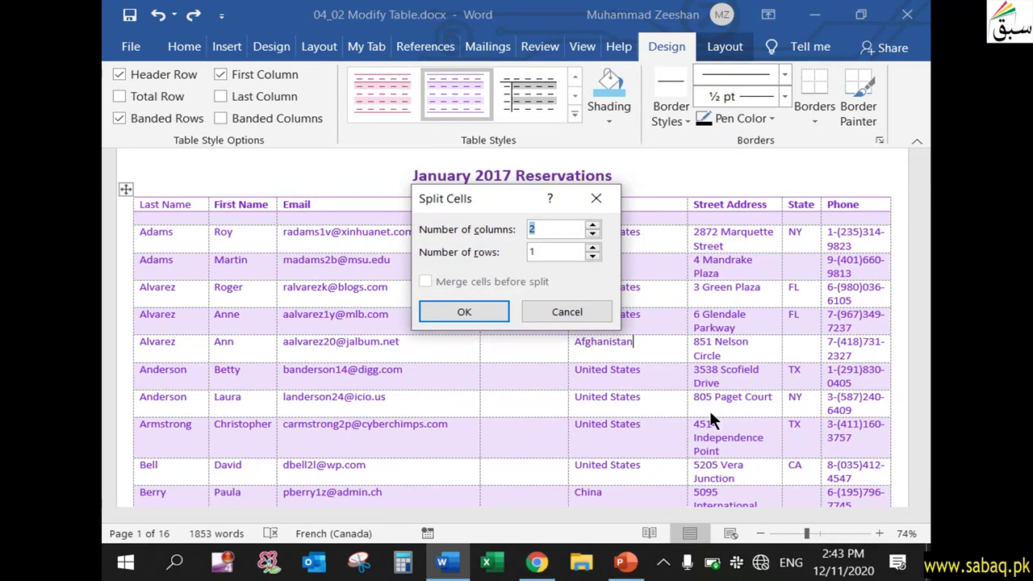
{"action": "left_click_drag", "start_coordinate": [476, 198], "coordinate": [444, 157]}
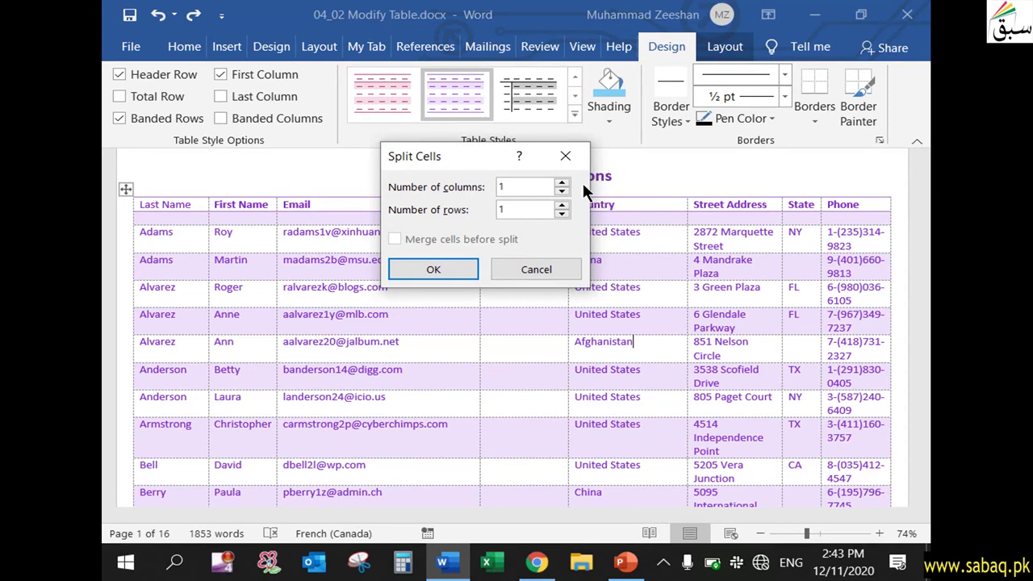
{"action": "double_click", "coordinate": [504, 209]}
{"action": "type", "text": "2"}
{"action": "left_click", "coordinate": [452, 268]}
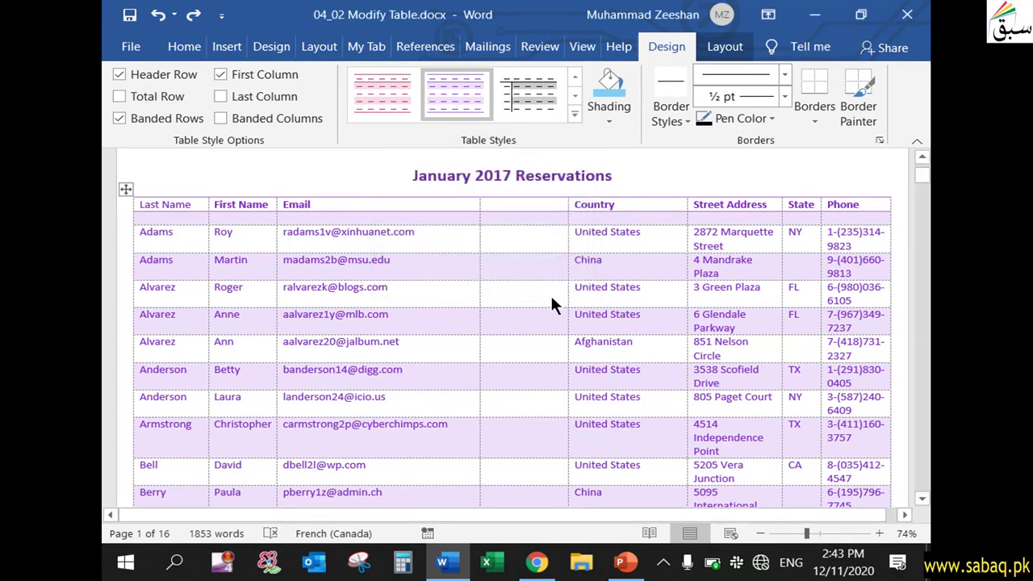
Step: Enter 'Canada' in the new lower cell below Afghanistan
{"action": "left_click", "coordinate": [640, 361]}
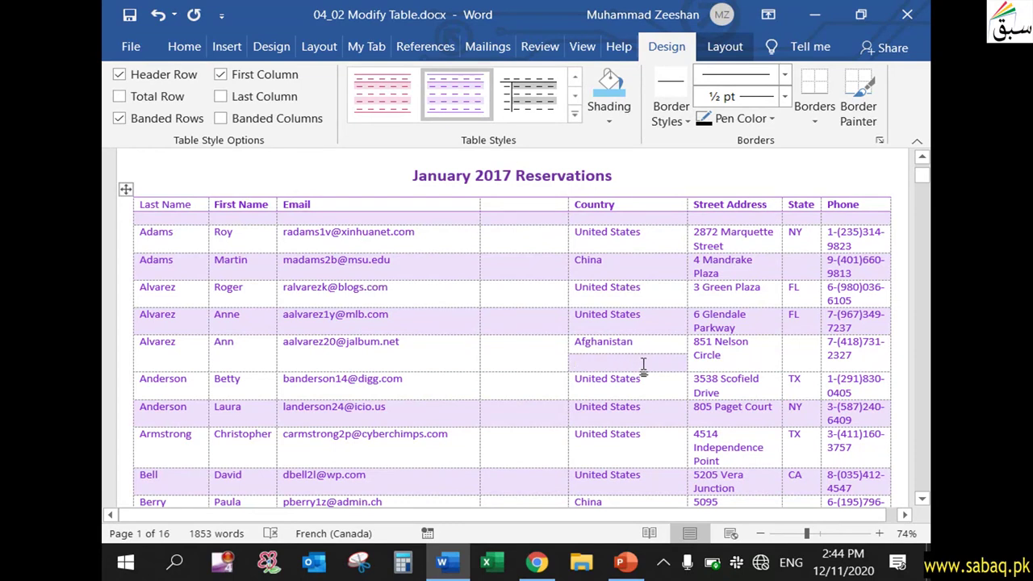
{"action": "type", "text": "Can"}
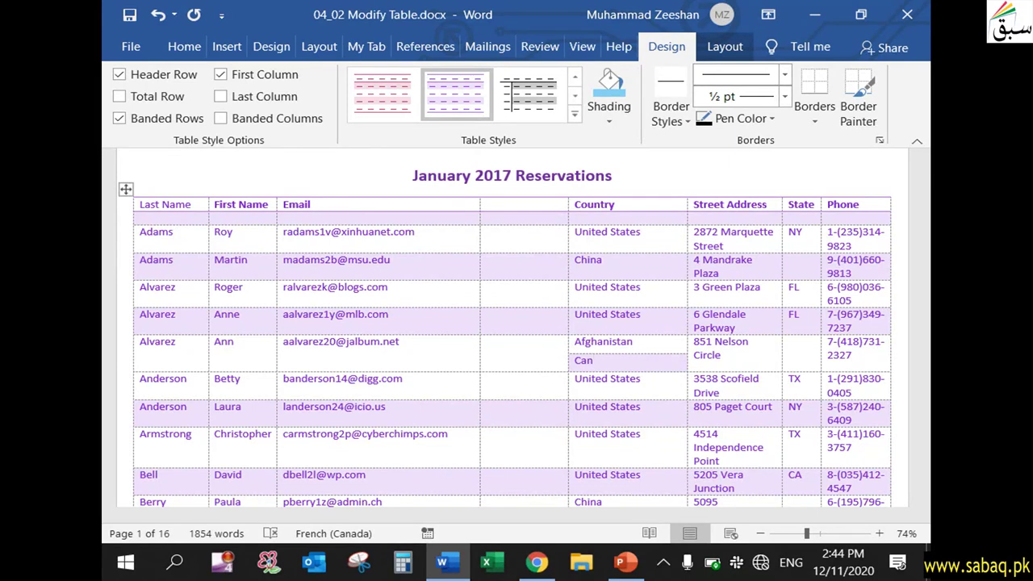
{"action": "type", "text": "ada"}
{"action": "left_click", "coordinate": [195, 353]}
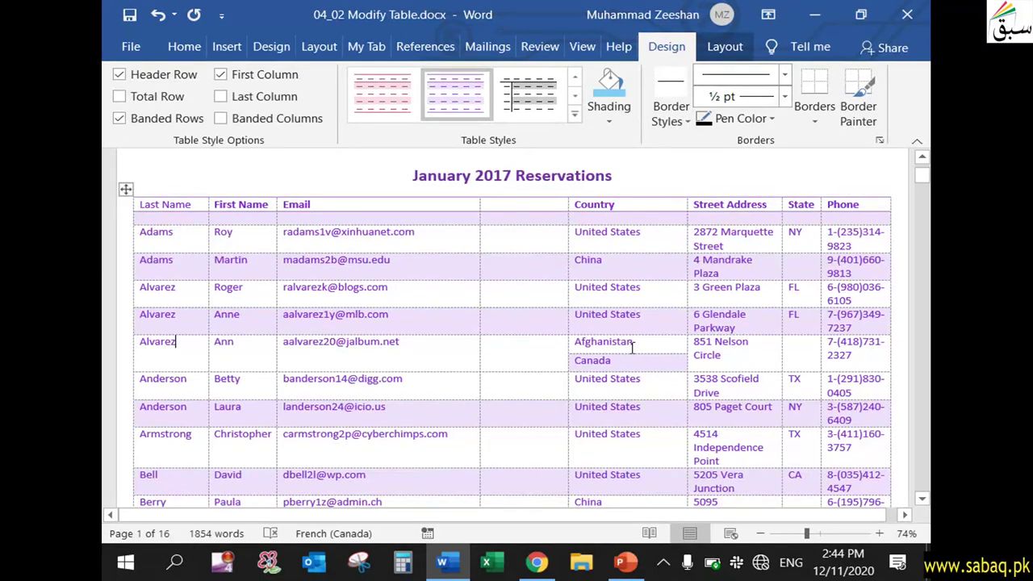
{"action": "left_click", "coordinate": [411, 367]}
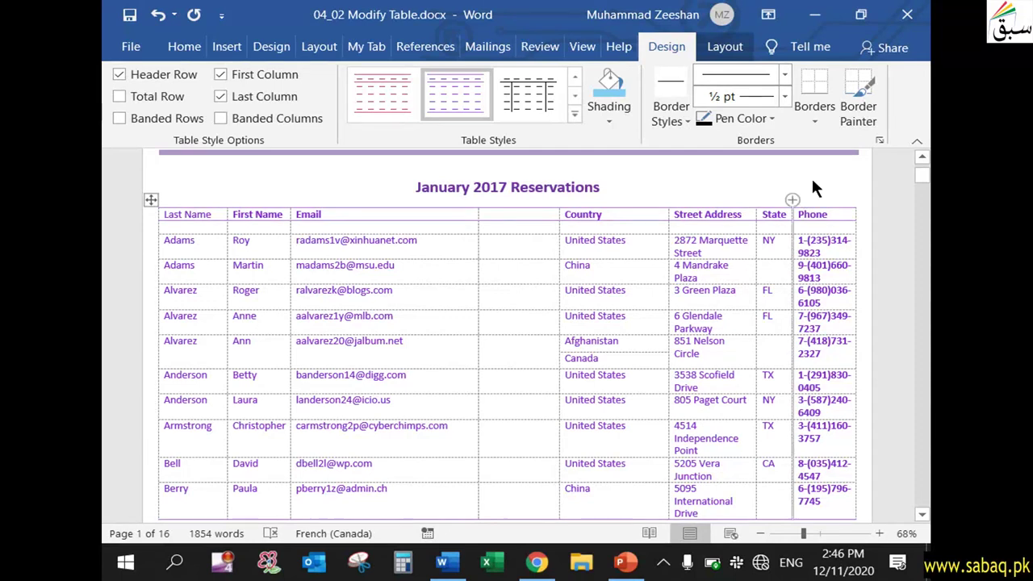
Step: Turn off Last Column and Banded Rows, and turn on Banded Columns in Table Style Options
{"action": "left_click", "coordinate": [221, 96]}
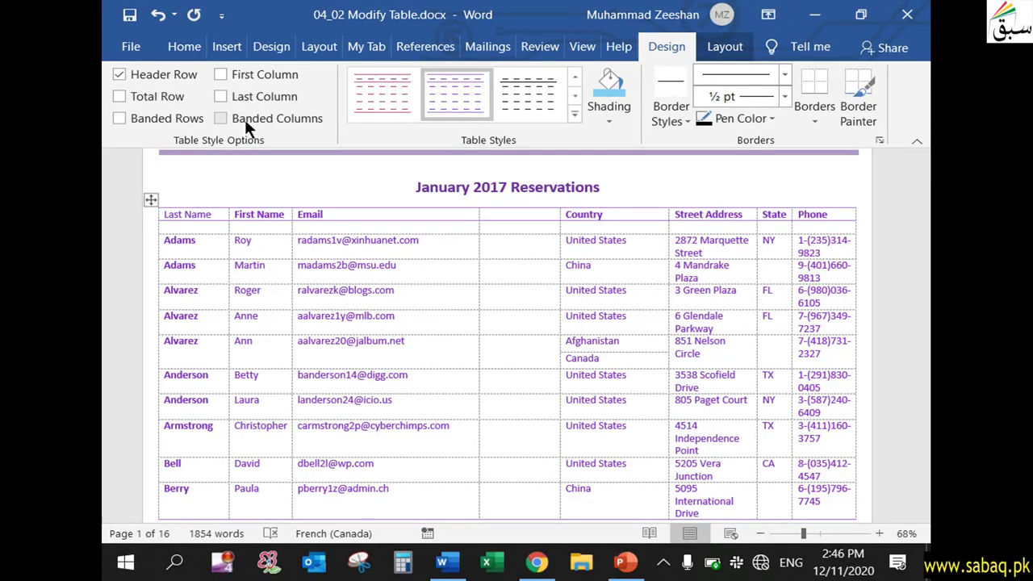
{"action": "left_click", "coordinate": [124, 118]}
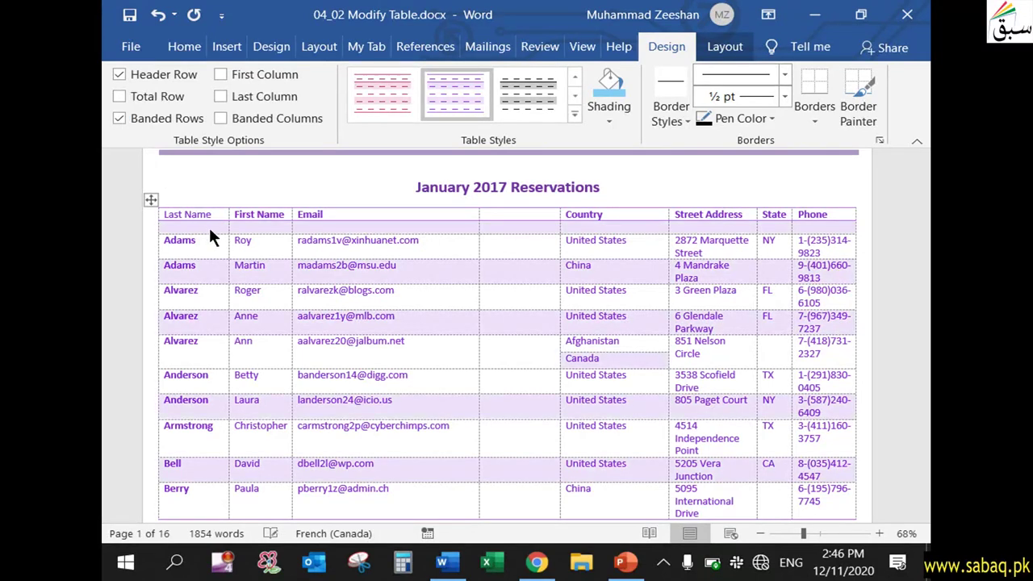
{"action": "left_click", "coordinate": [208, 225]}
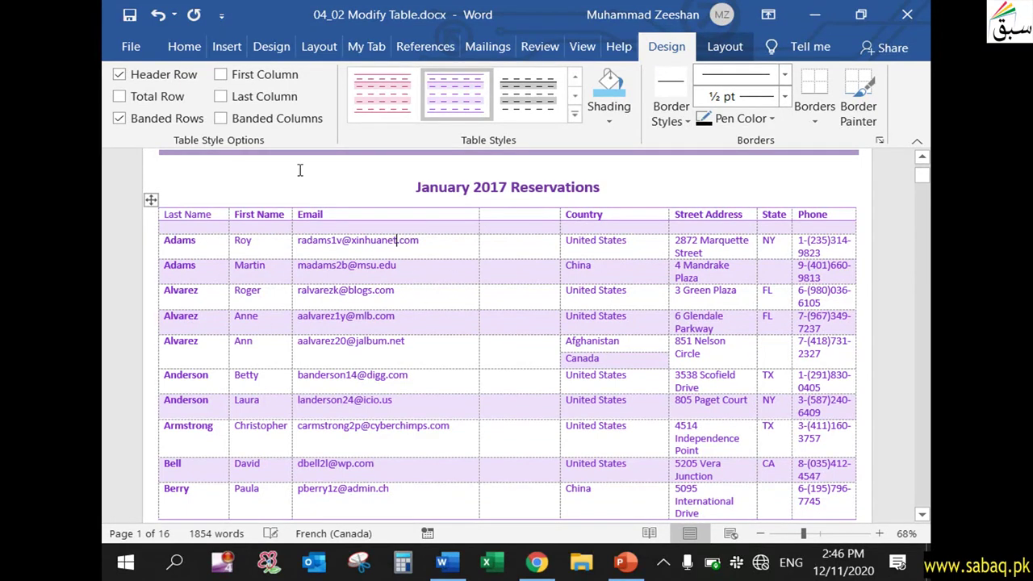
{"action": "left_click", "coordinate": [220, 118]}
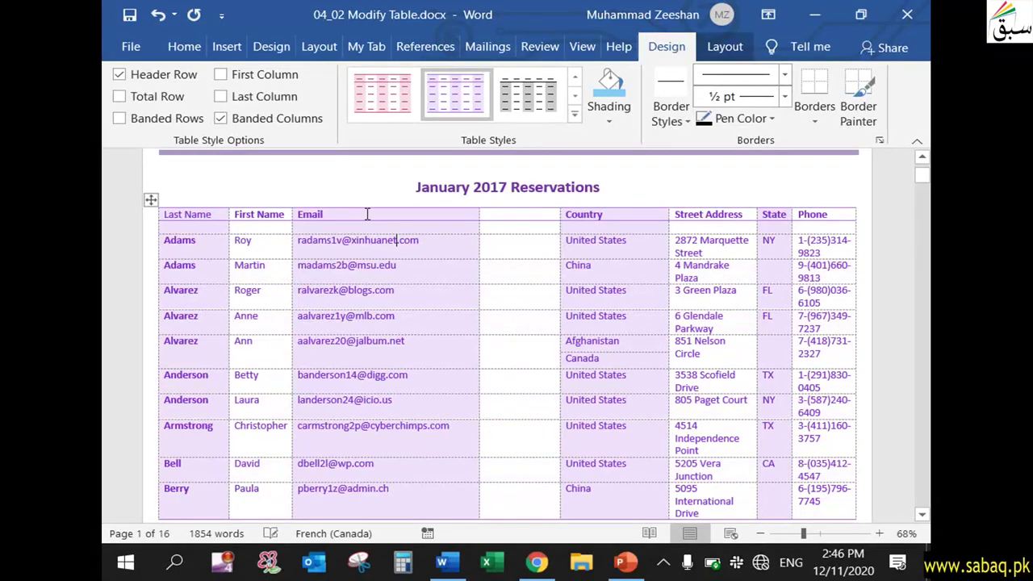
Step: Click into the table and scroll down to review the banded-column shading
{"action": "left_click", "coordinate": [260, 232]}
{"action": "left_click", "coordinate": [275, 233]}
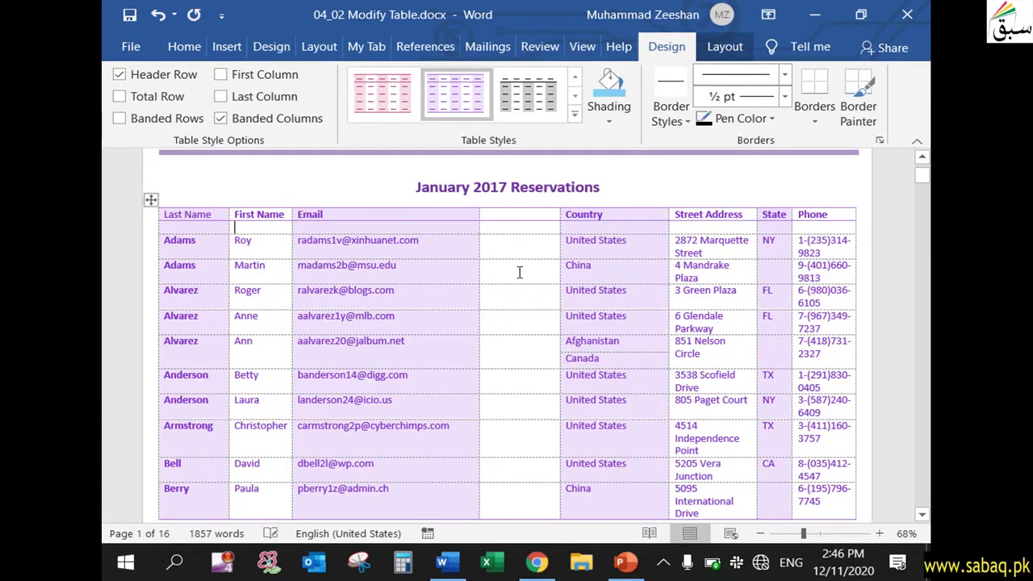
{"action": "scroll", "coordinate": [561, 404], "scroll_direction": "down", "scroll_amount": 2}
{"action": "scroll", "coordinate": [560, 403], "scroll_direction": "down", "scroll_amount": 3}
{"action": "scroll", "coordinate": [559, 405], "scroll_direction": "down", "scroll_amount": 5}
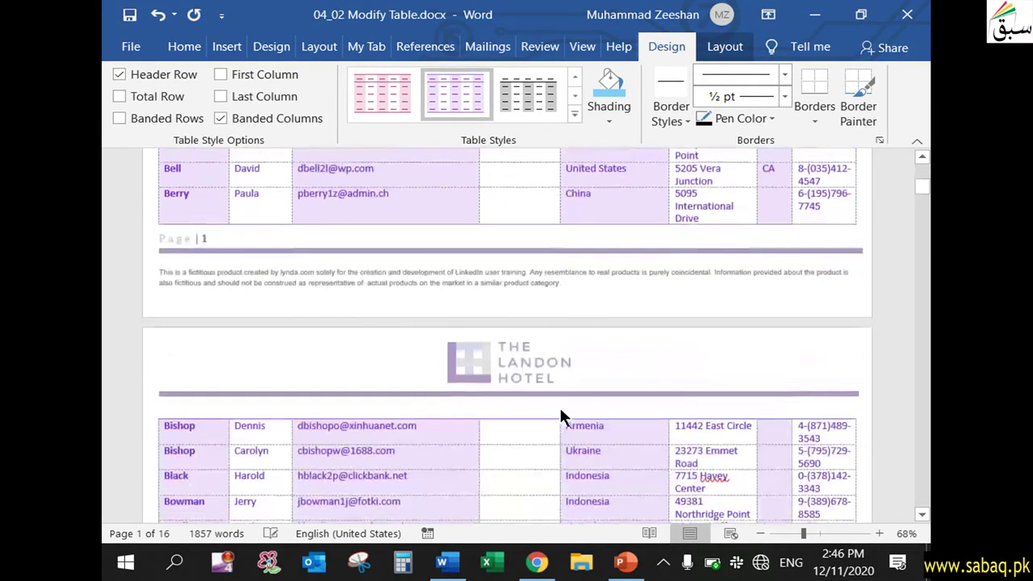
{"action": "scroll", "coordinate": [560, 407], "scroll_direction": "down", "scroll_amount": 3}
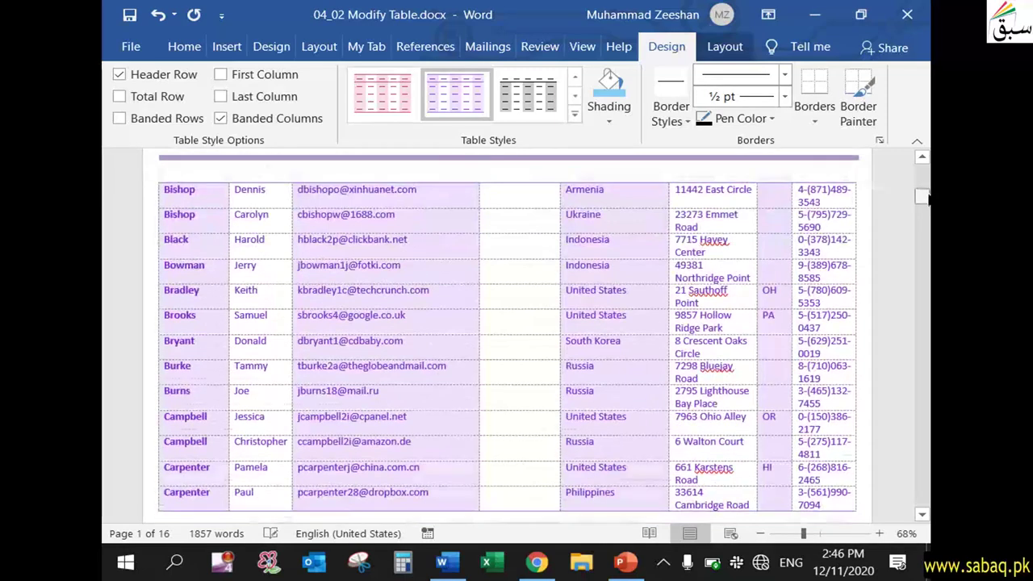
{"action": "scroll", "coordinate": [559, 410], "scroll_direction": "down", "scroll_amount": 5}
{"action": "scroll", "coordinate": [559, 410], "scroll_direction": "down", "scroll_amount": 3}
{"action": "scroll", "coordinate": [508, 336], "scroll_direction": "down", "scroll_amount": 1}
{"action": "scroll", "coordinate": [509, 336], "scroll_direction": "down", "scroll_amount": 1}
{"action": "scroll", "coordinate": [508, 335], "scroll_direction": "down", "scroll_amount": 2}
{"action": "scroll", "coordinate": [508, 336], "scroll_direction": "down", "scroll_amount": 3}
{"action": "left_click_drag", "start_coordinate": [921, 231], "coordinate": [855, 198]}
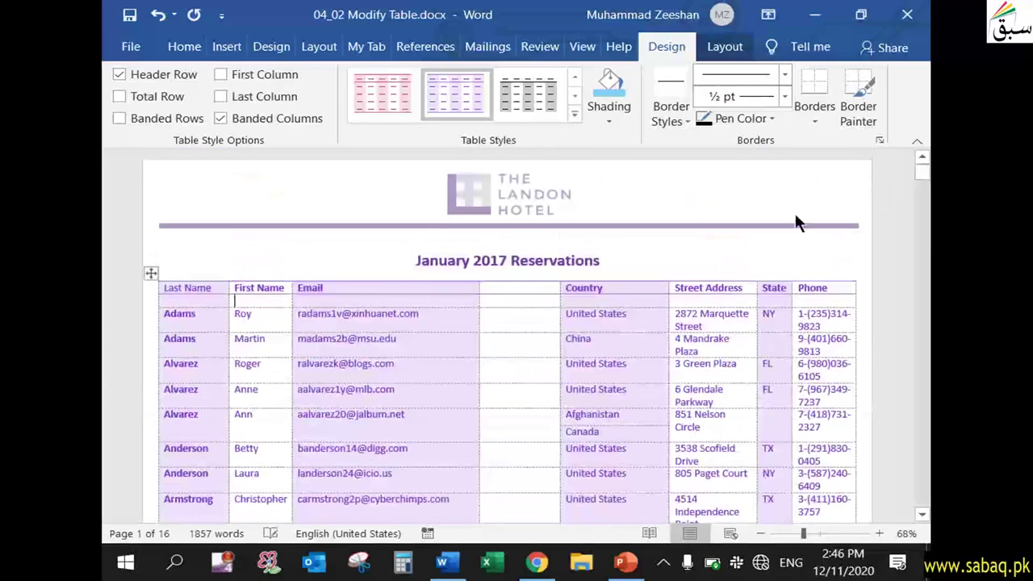
Step: Outline the Phone header cell in red using Border Painter
{"action": "left_click", "coordinate": [858, 97]}
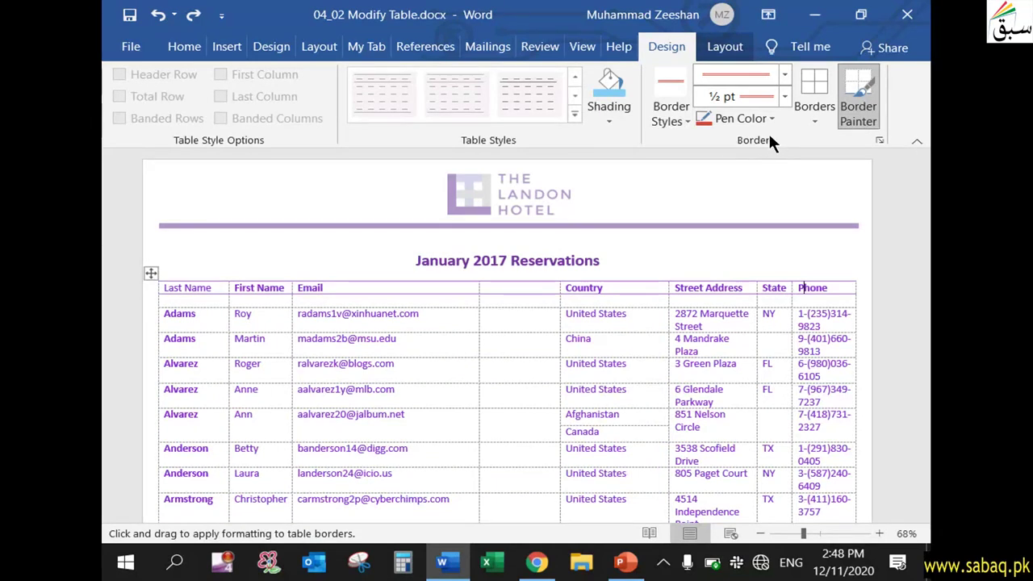
{"action": "left_click", "coordinate": [362, 283]}
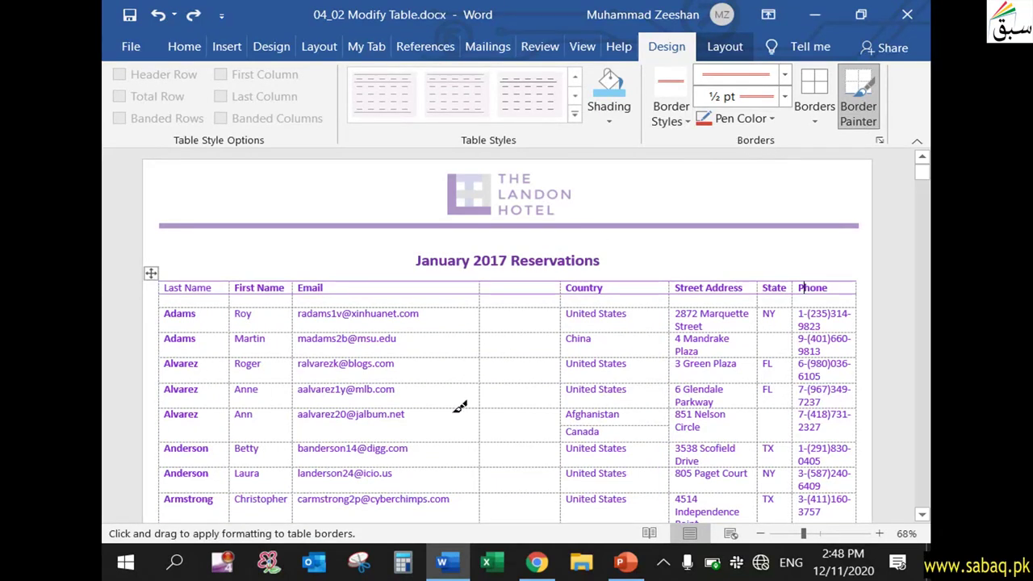
{"action": "left_click", "coordinate": [816, 118]}
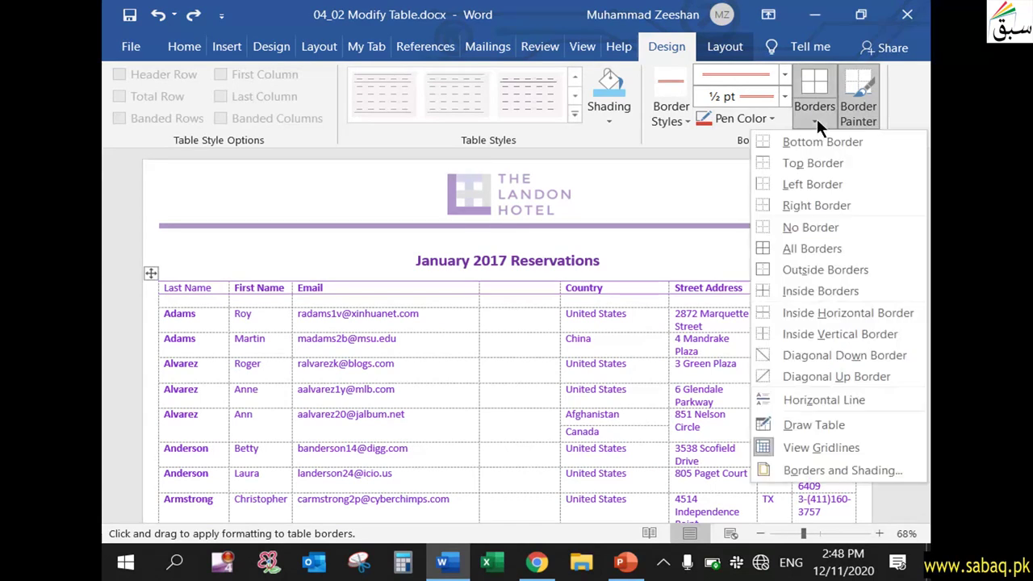
{"action": "left_click", "coordinate": [810, 81]}
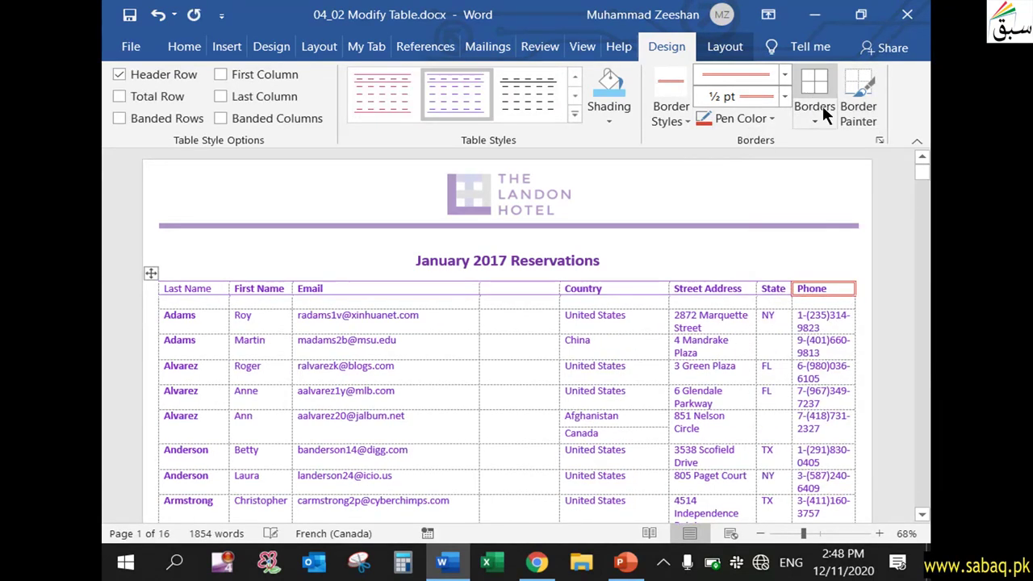
Step: Set the border pen to a light green style, 3 pt weight, dashed line
{"action": "left_click", "coordinate": [819, 115]}
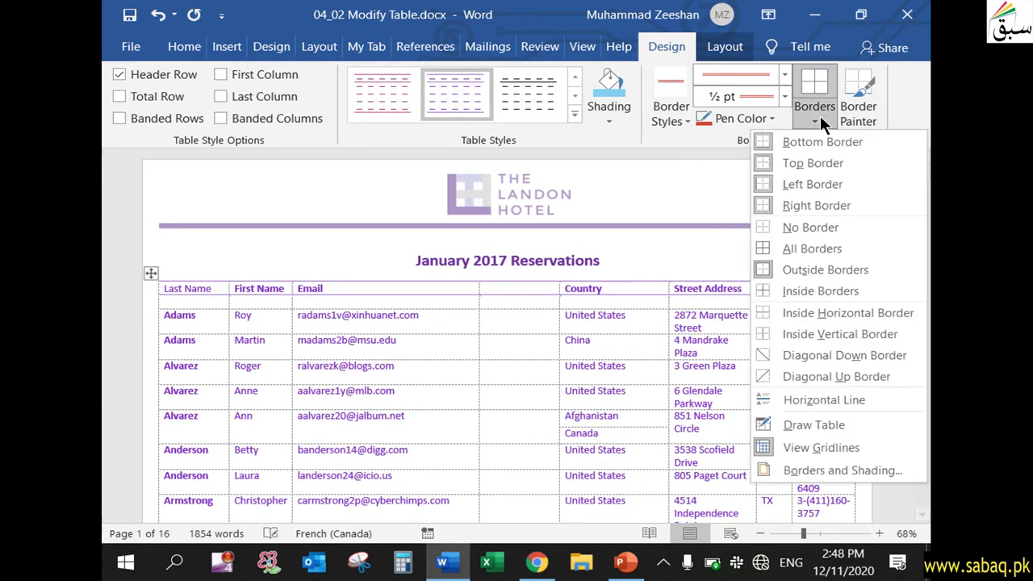
{"action": "left_click", "coordinate": [819, 115]}
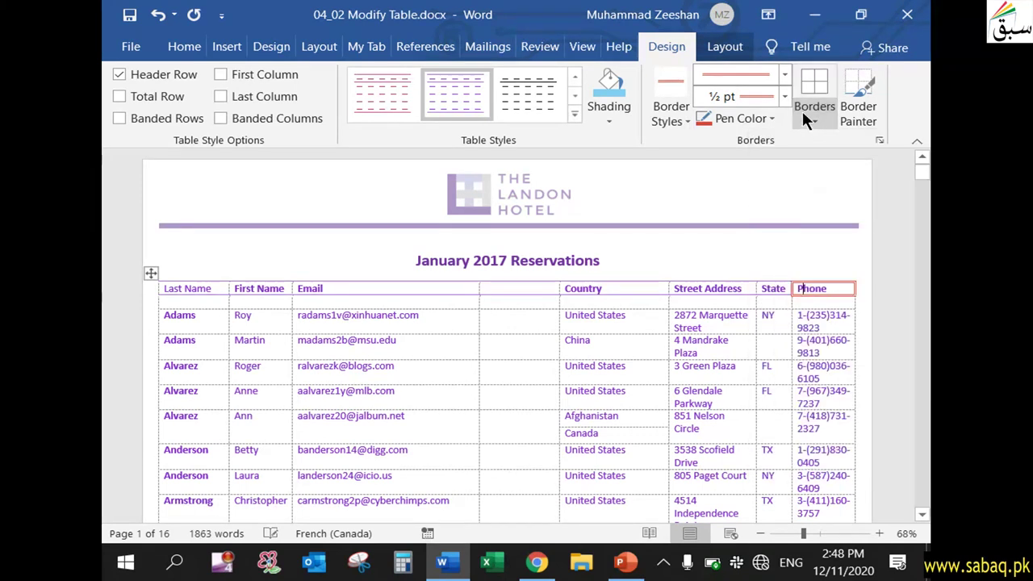
{"action": "left_click", "coordinate": [682, 110]}
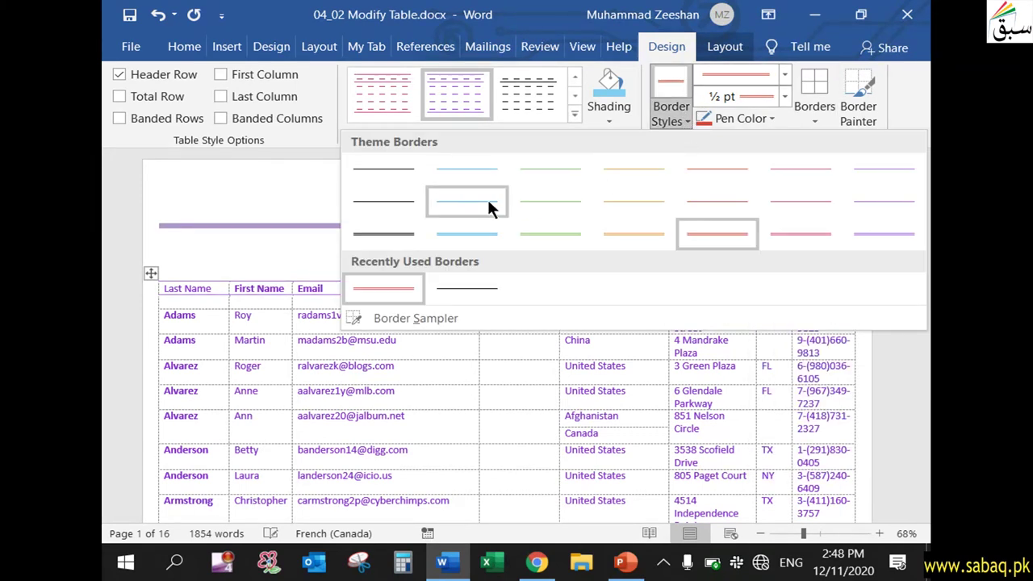
{"action": "left_click", "coordinate": [579, 206]}
{"action": "left_click", "coordinate": [784, 96]}
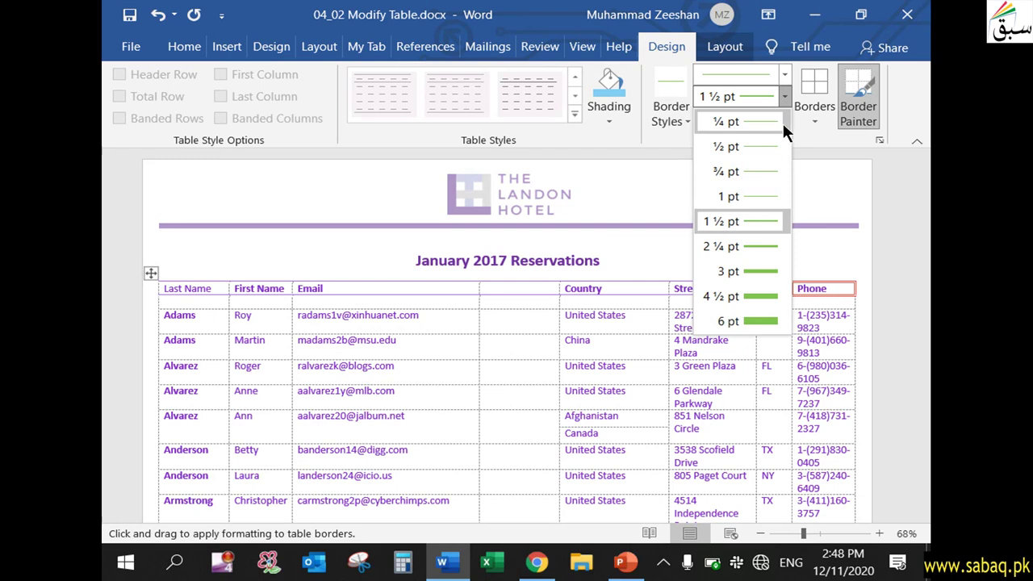
{"action": "left_click", "coordinate": [763, 272]}
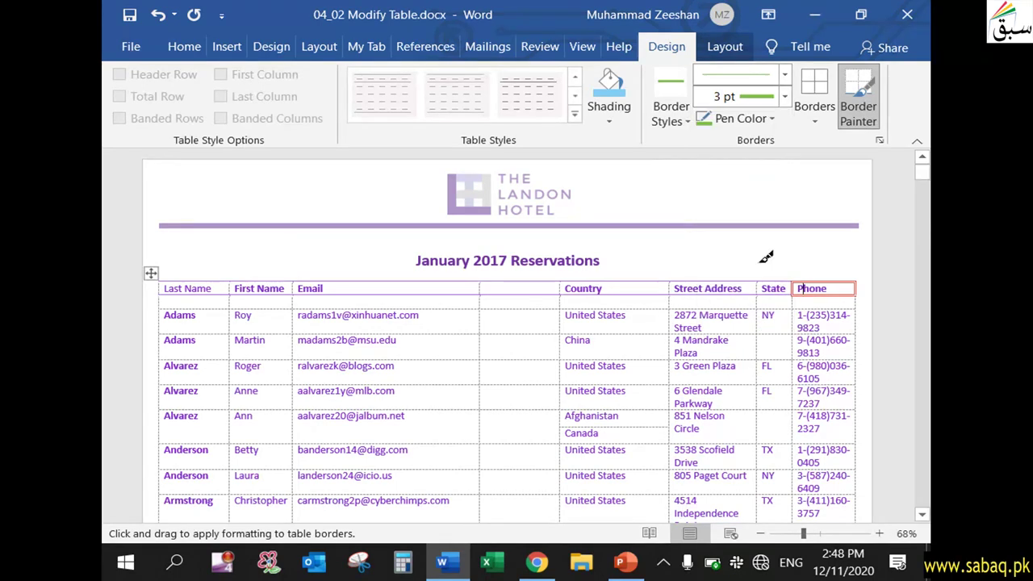
{"action": "left_click", "coordinate": [784, 73]}
{"action": "mouse_move", "coordinate": [802, 154]}
{"action": "left_mouse_down"}
{"action": "mouse_move", "coordinate": [798, 268]}
{"action": "mouse_move", "coordinate": [784, 150]}
{"action": "left_mouse_up"}
{"action": "scroll", "coordinate": [786, 161], "scroll_direction": "down", "scroll_amount": 1}
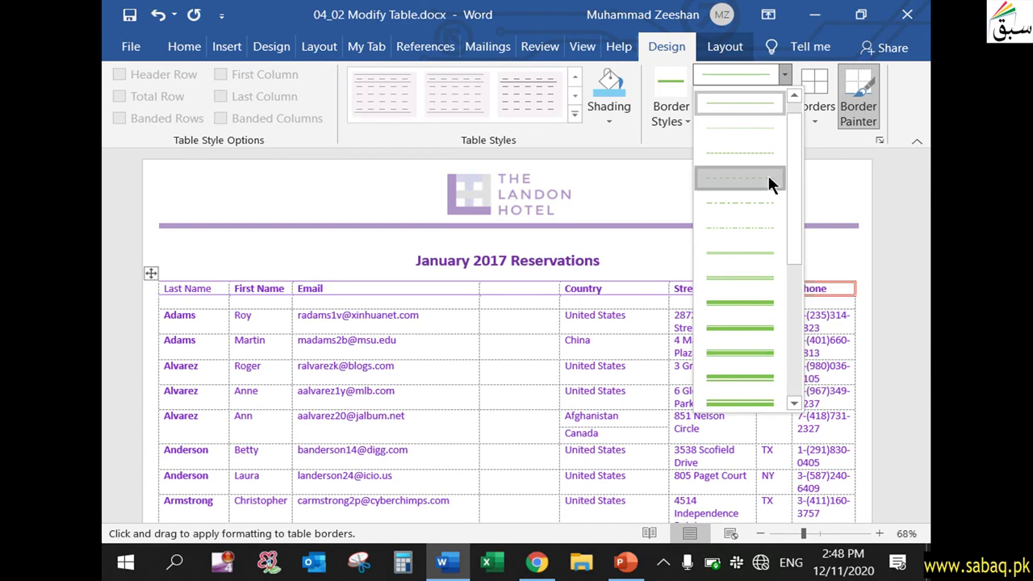
{"action": "left_click", "coordinate": [768, 176]}
{"action": "left_click", "coordinate": [815, 84]}
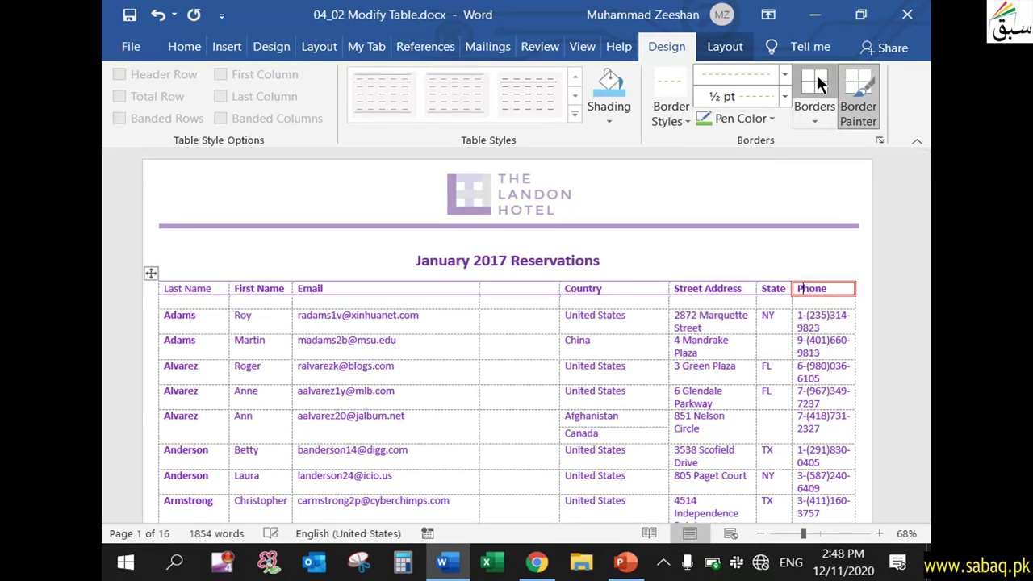
Step: Select the whole reservations table and apply All Borders with the dashed green pen
{"action": "left_click", "coordinate": [814, 116]}
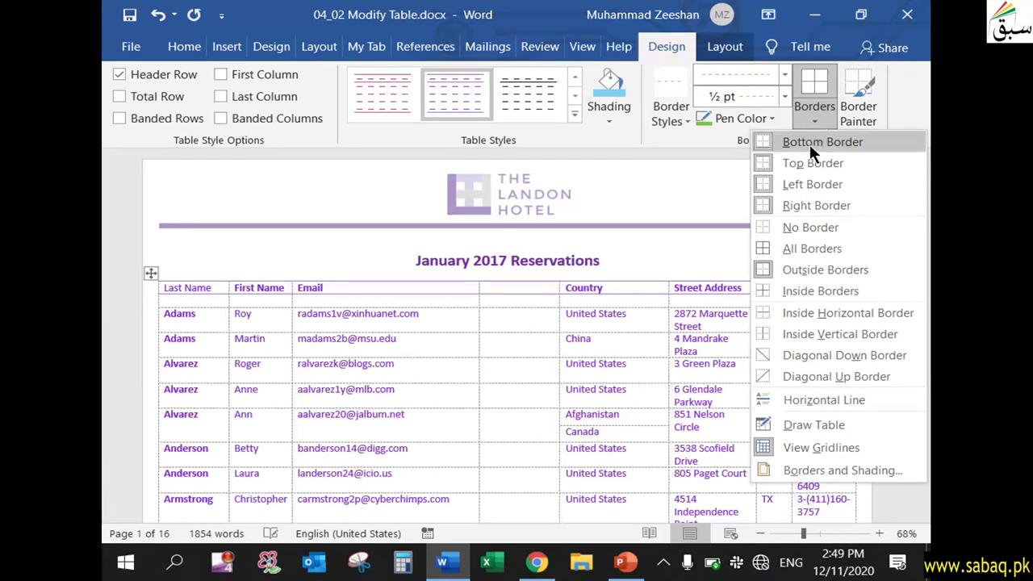
{"action": "left_click", "coordinate": [822, 249]}
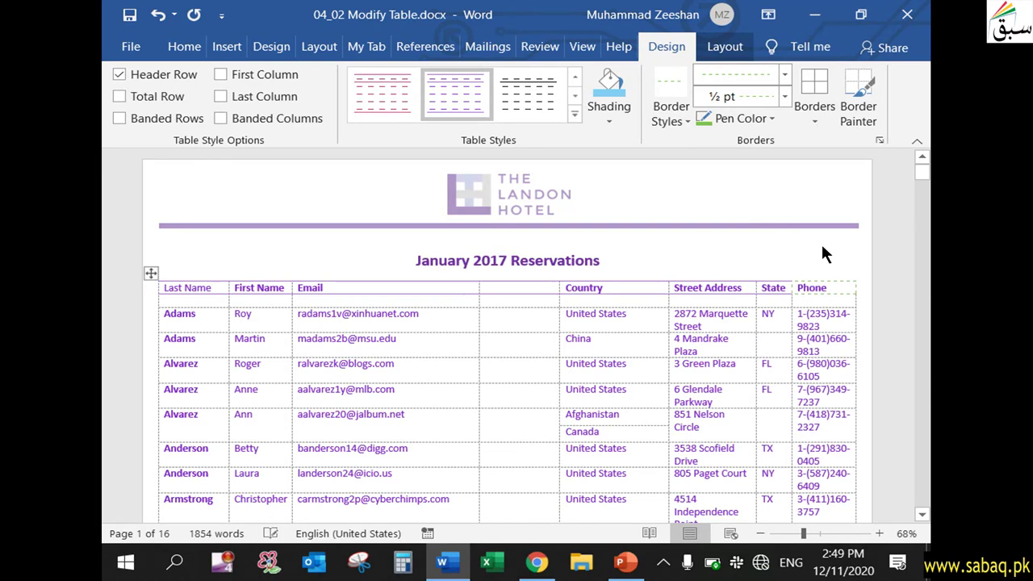
{"action": "left_click", "coordinate": [815, 353]}
{"action": "left_click", "coordinate": [151, 274]}
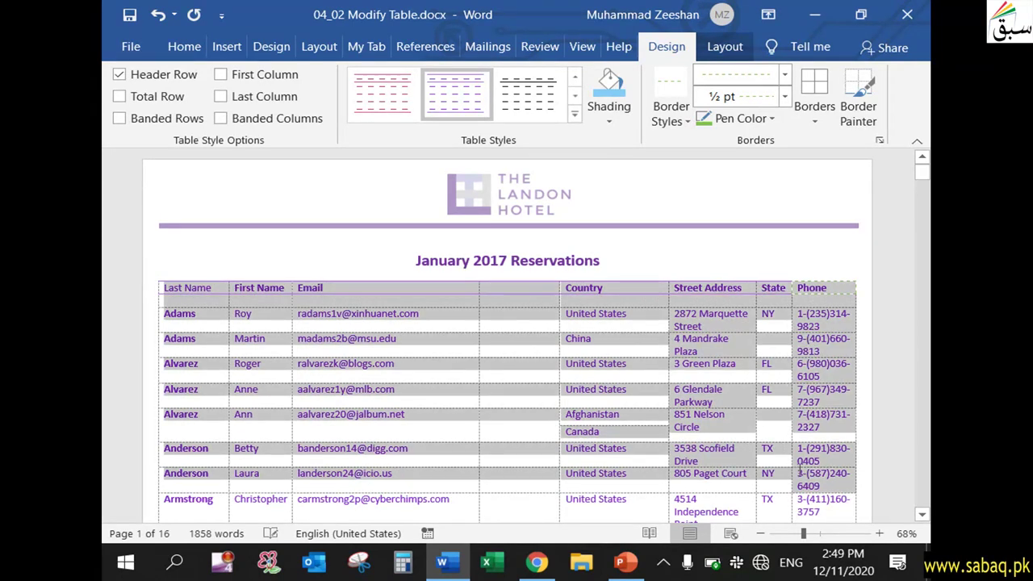
{"action": "left_click", "coordinate": [815, 121]}
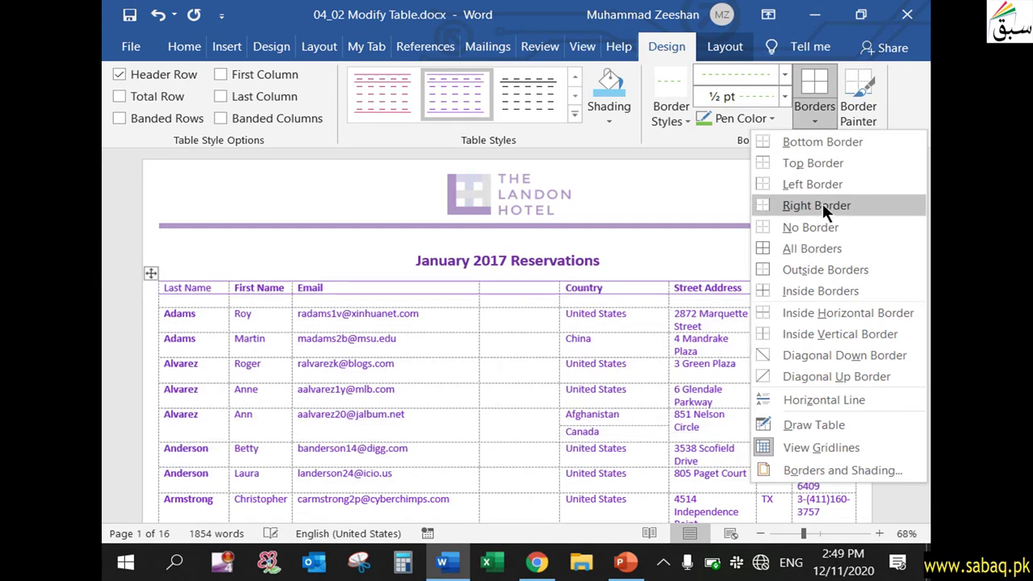
{"action": "left_click", "coordinate": [820, 251]}
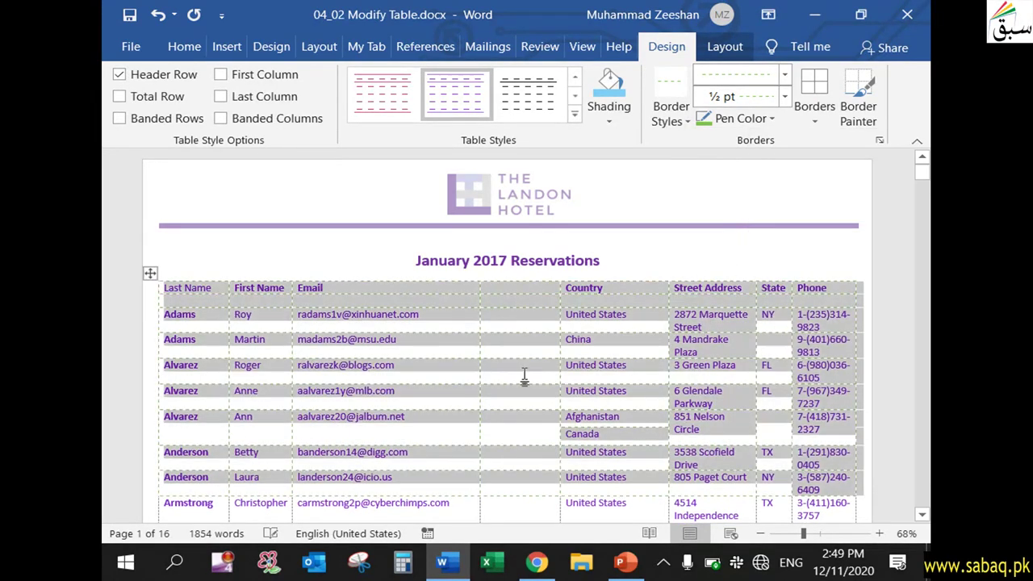
{"action": "left_click", "coordinate": [518, 379]}
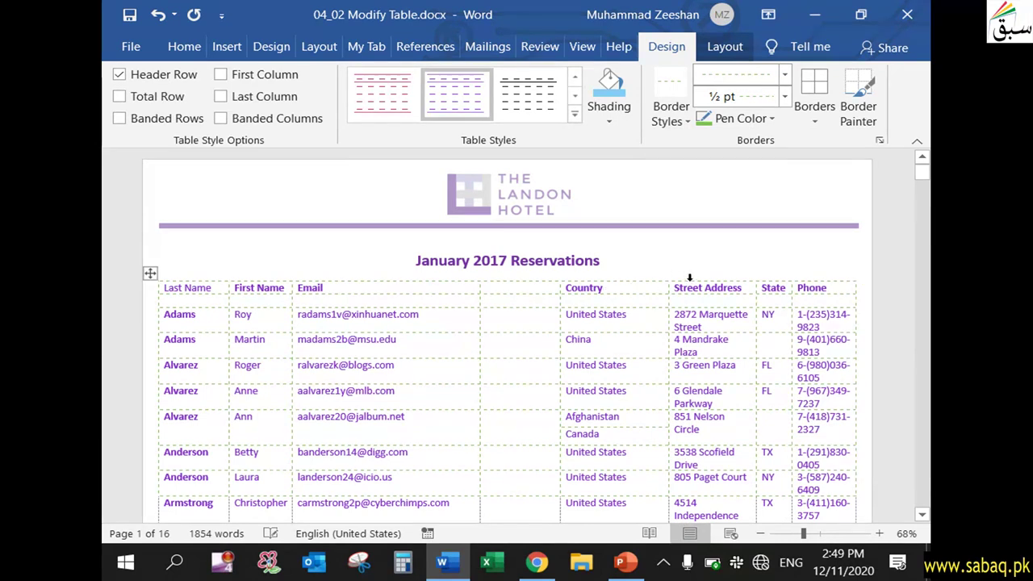
{"action": "left_click", "coordinate": [858, 96]}
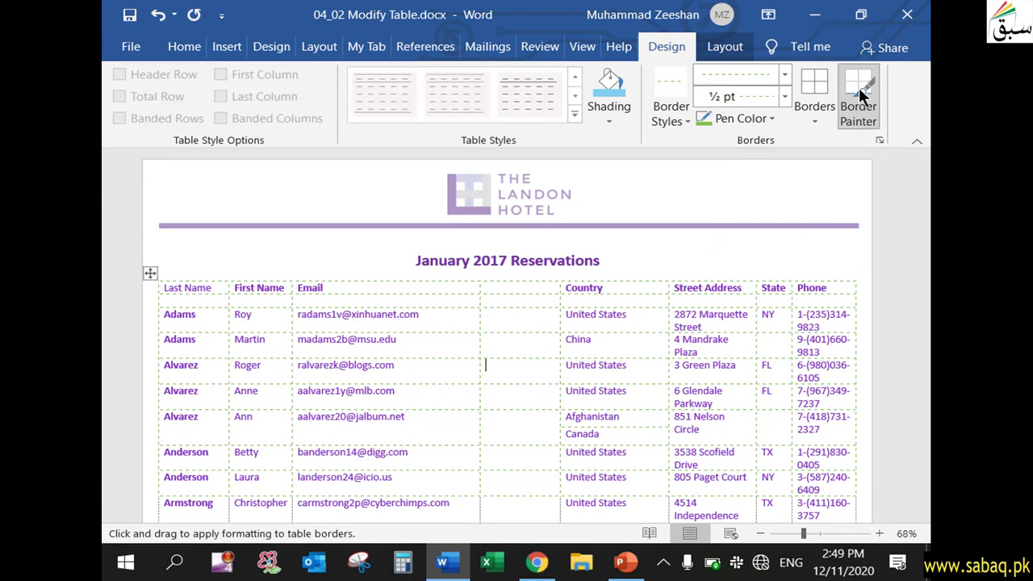
Step: Scroll to page 2 and paint a border along the top of the first rows
{"action": "scroll", "coordinate": [624, 299], "scroll_direction": "down", "scroll_amount": 2}
{"action": "scroll", "coordinate": [624, 300], "scroll_direction": "down", "scroll_amount": 3}
{"action": "scroll", "coordinate": [624, 299], "scroll_direction": "down", "scroll_amount": 3}
{"action": "scroll", "coordinate": [624, 300], "scroll_direction": "down", "scroll_amount": 3}
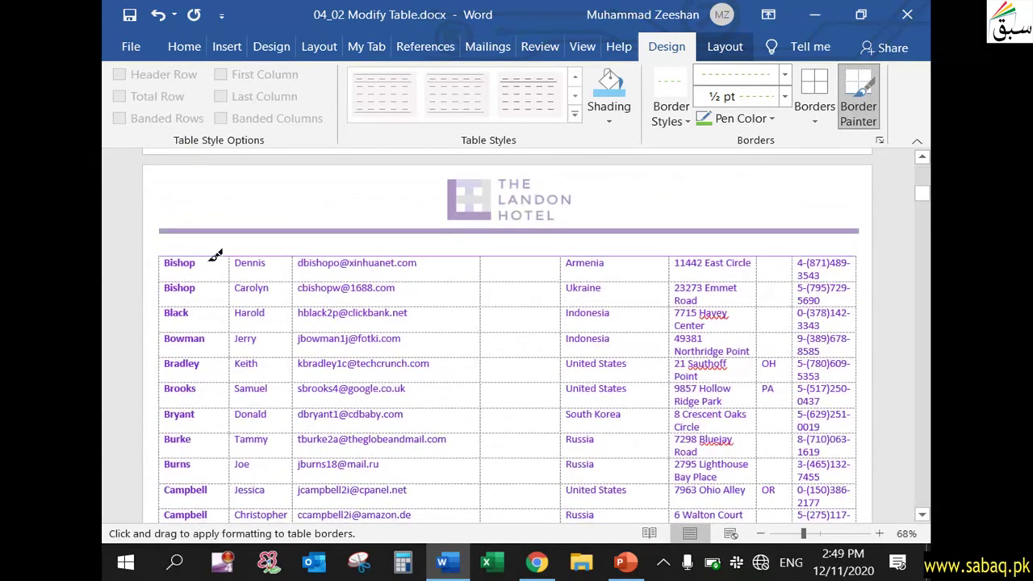
{"action": "left_click_drag", "start_coordinate": [216, 252], "coordinate": [862, 276]}
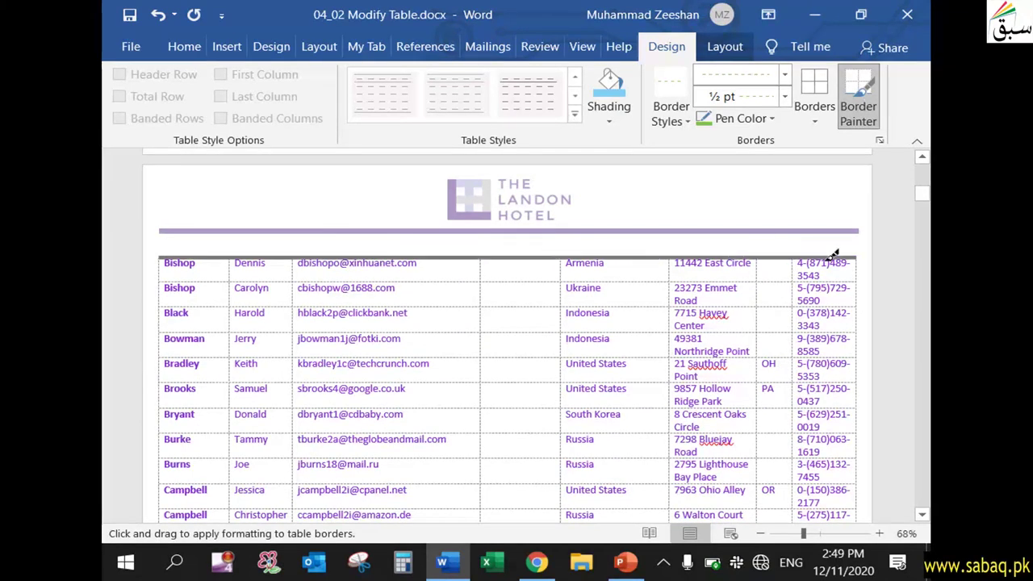
{"action": "left_click_drag", "start_coordinate": [862, 276], "coordinate": [860, 270]}
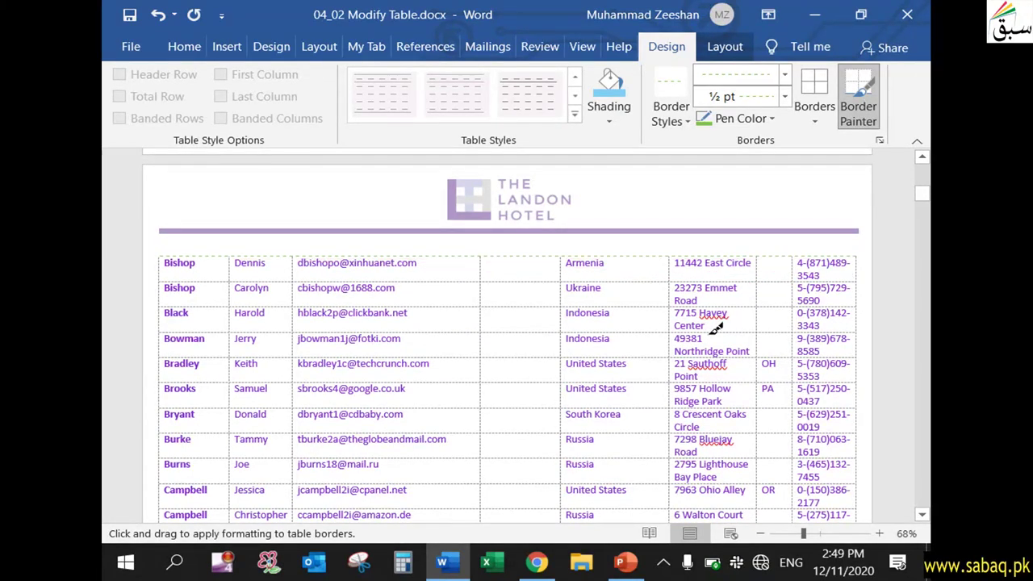
Step: Switch to a solid black ½ pt border and paint around the two Bishop rows
{"action": "left_click", "coordinate": [784, 74]}
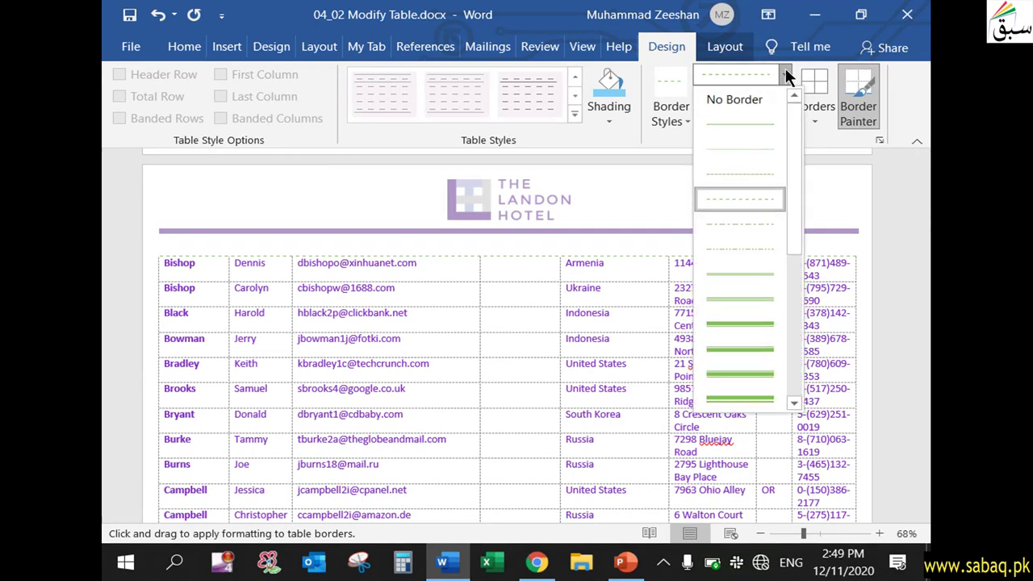
{"action": "left_click", "coordinate": [665, 118]}
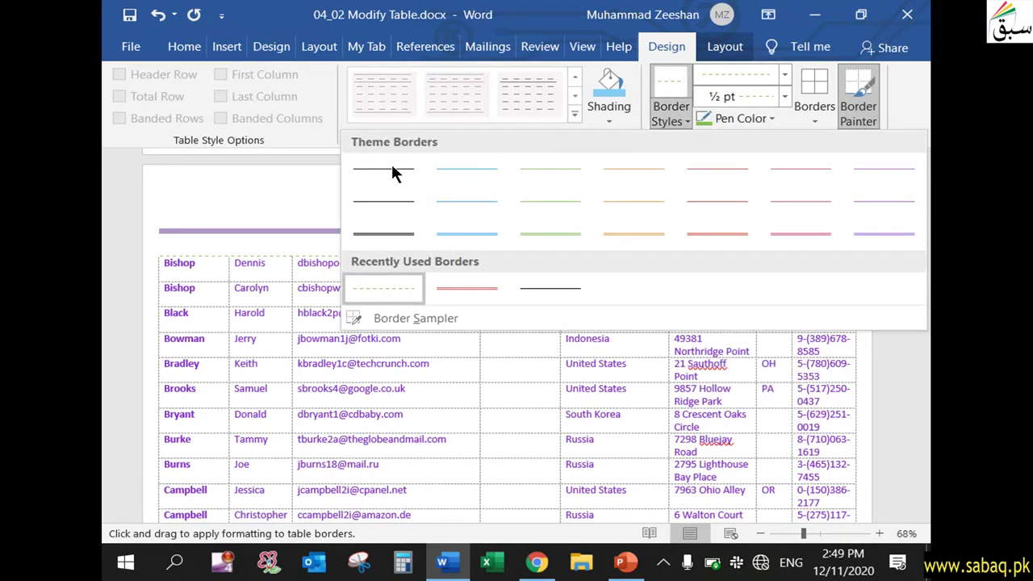
{"action": "left_click", "coordinate": [367, 232]}
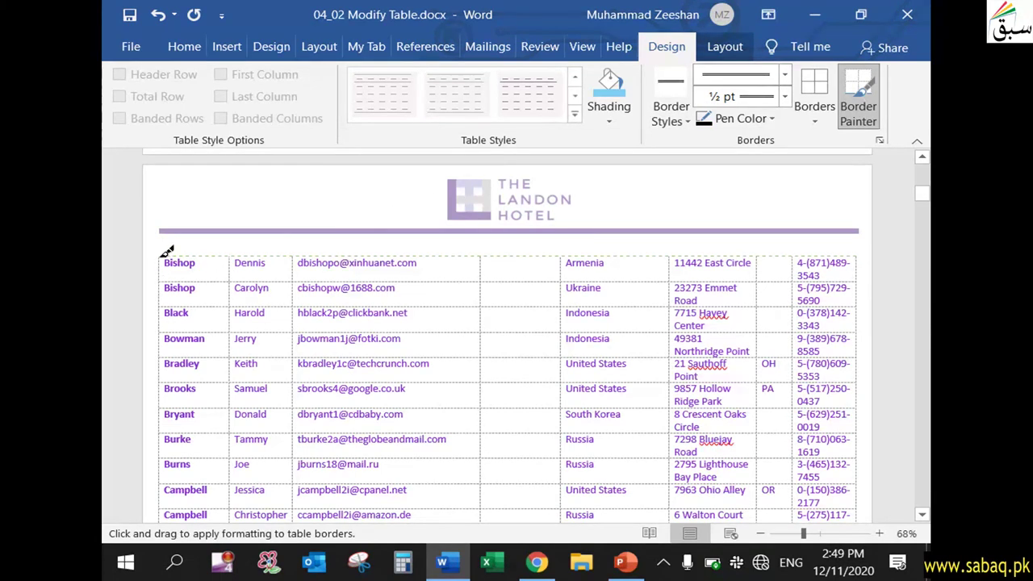
{"action": "left_click_drag", "start_coordinate": [166, 252], "coordinate": [858, 253]}
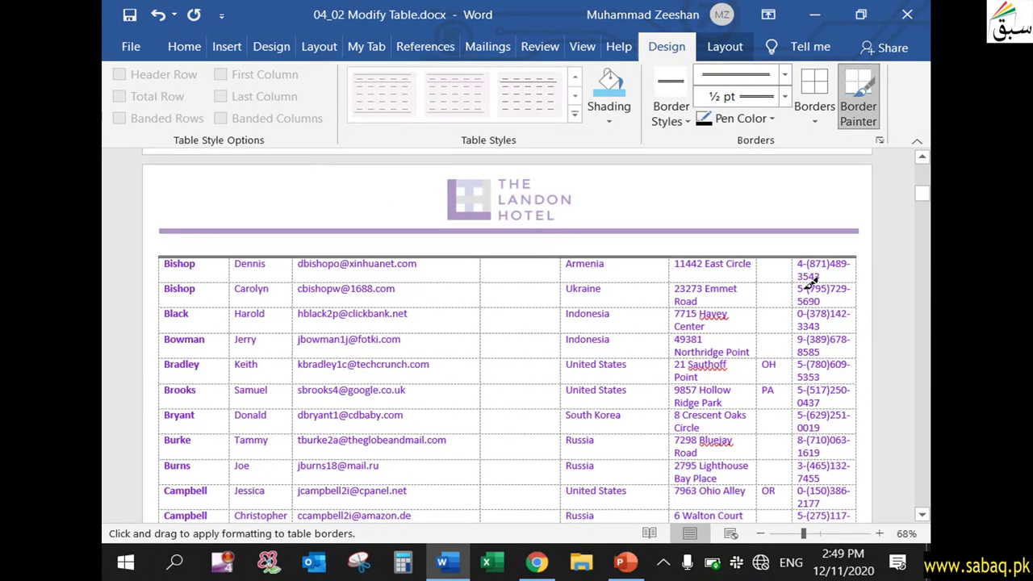
{"action": "mouse_move", "coordinate": [167, 253]}
{"action": "left_mouse_down"}
{"action": "mouse_move", "coordinate": [166, 302]}
{"action": "mouse_move", "coordinate": [680, 294]}
{"action": "mouse_move", "coordinate": [857, 307]}
{"action": "left_mouse_up"}
{"action": "left_click_drag", "start_coordinate": [858, 253], "coordinate": [857, 257]}
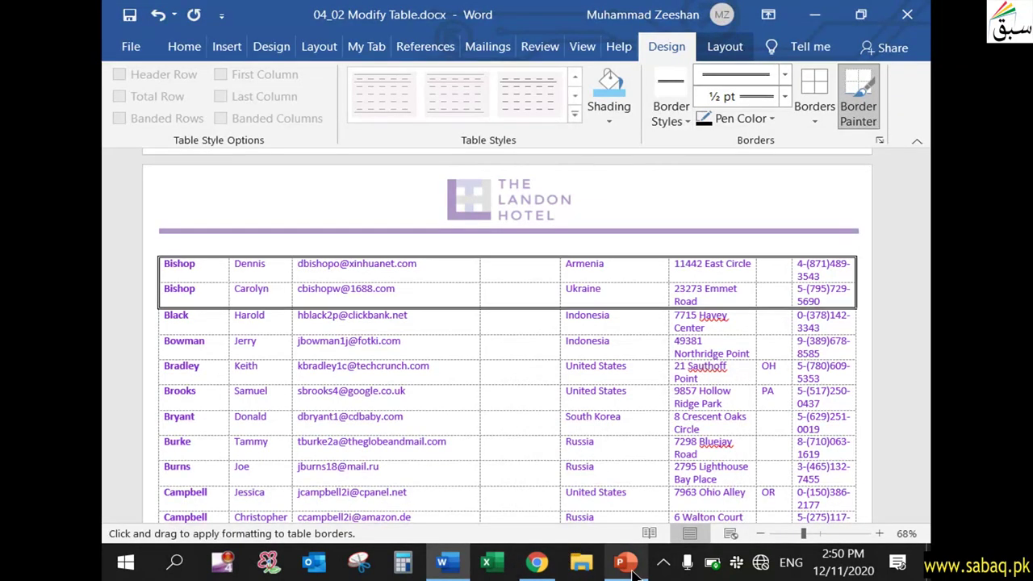
Step: Switch to PowerPoint and present from the 'Modifying a table in MS Word' title slide
{"action": "left_click", "coordinate": [625, 562]}
{"action": "left_click", "coordinate": [452, 438]}
{"action": "left_click", "coordinate": [452, 438]}
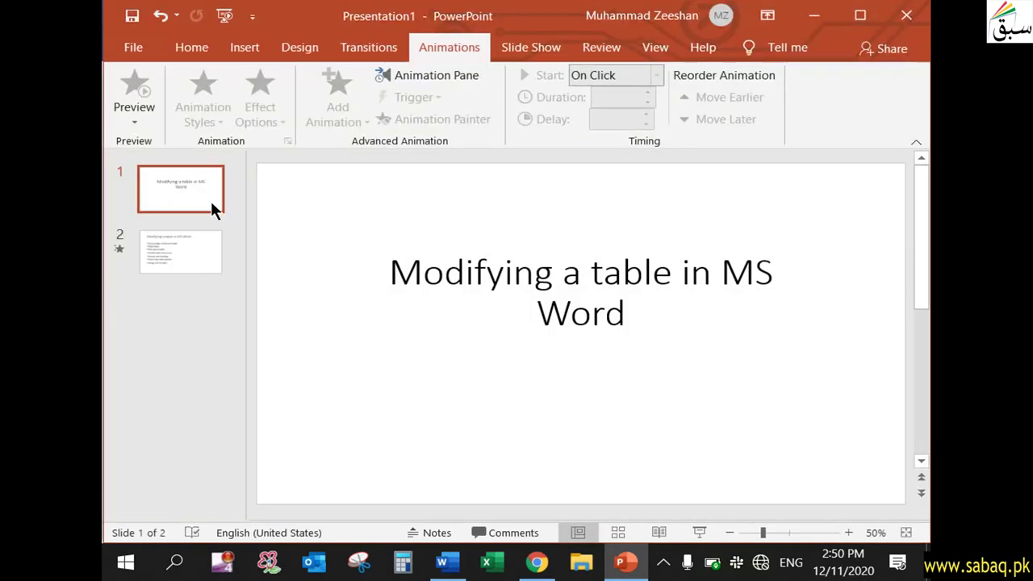
{"action": "left_click", "coordinate": [676, 532]}
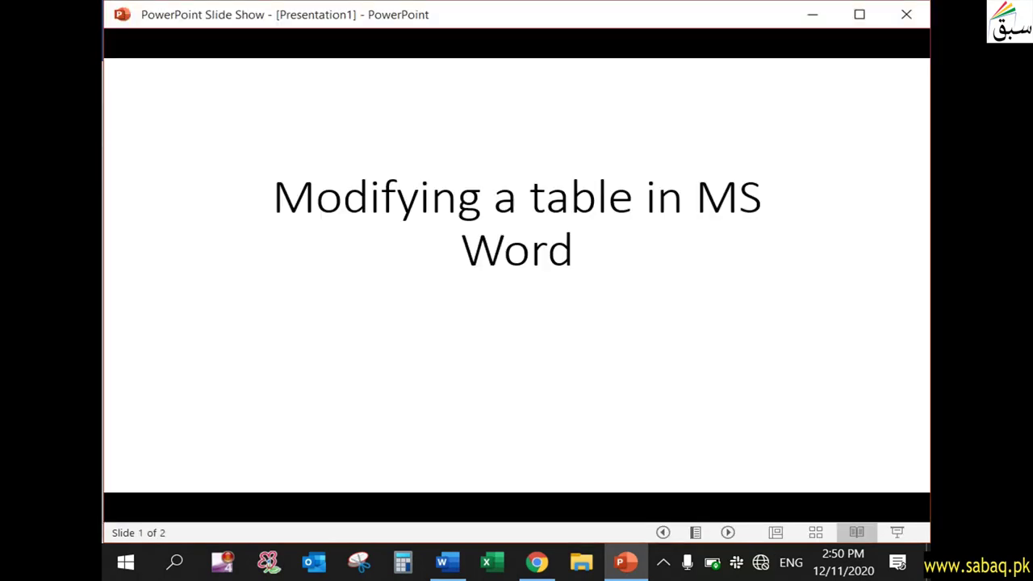